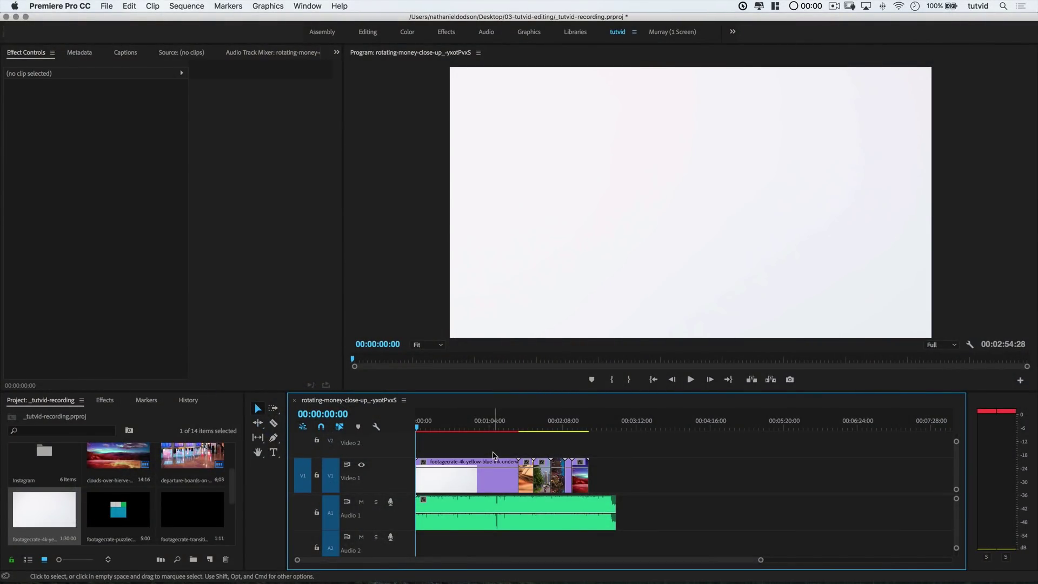
Scrub to 00:00:39:00 and shuttle through the ink clip with J, K and L.
mouse_move(418, 432)
left_mouse_down()
mouse_move(557, 432)
mouse_move(422, 442)
left_mouse_up()
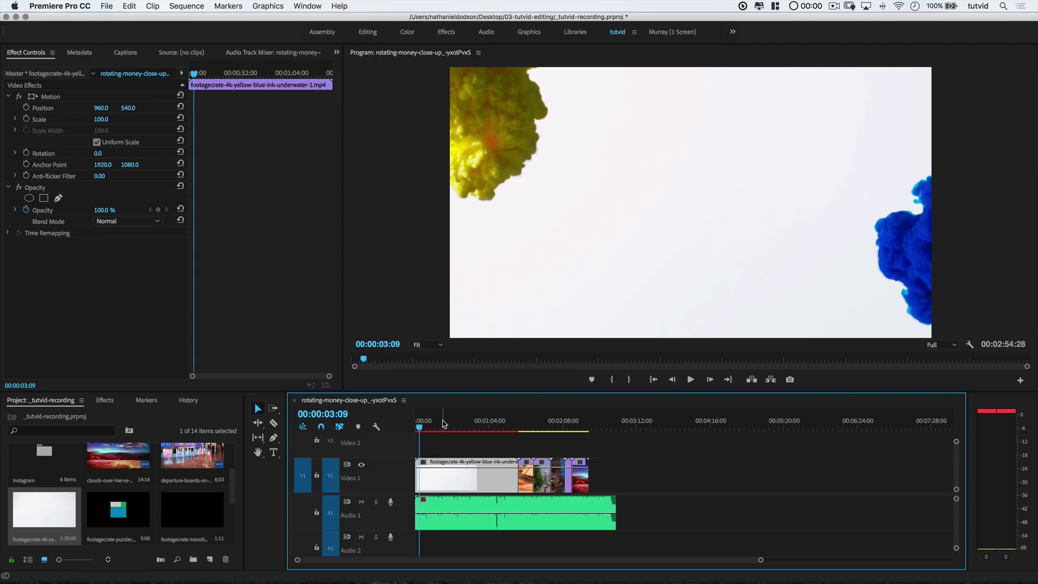
left_click(460, 421)
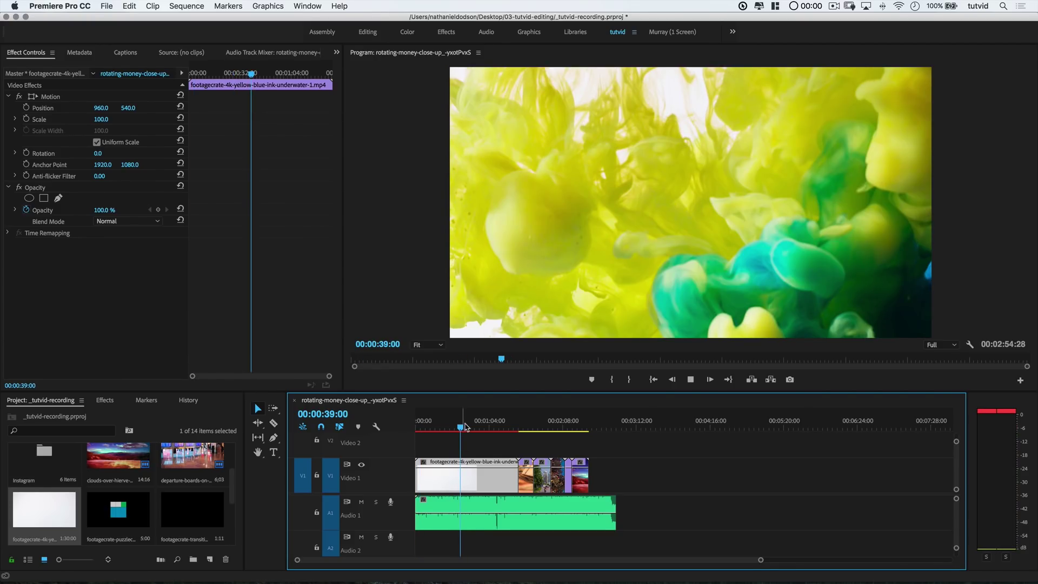
key("j")
key("k")
key("l")
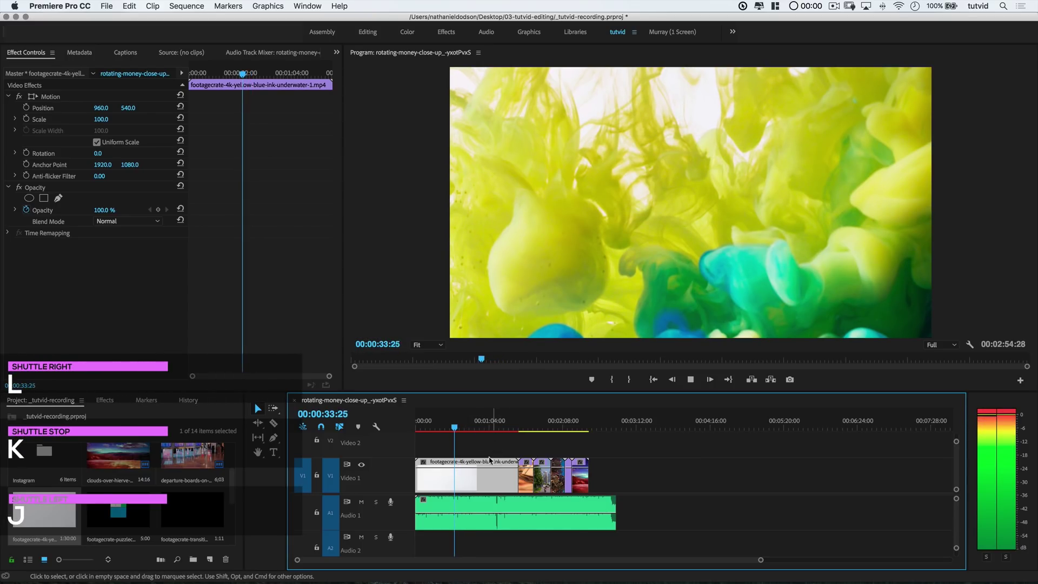
key("k")
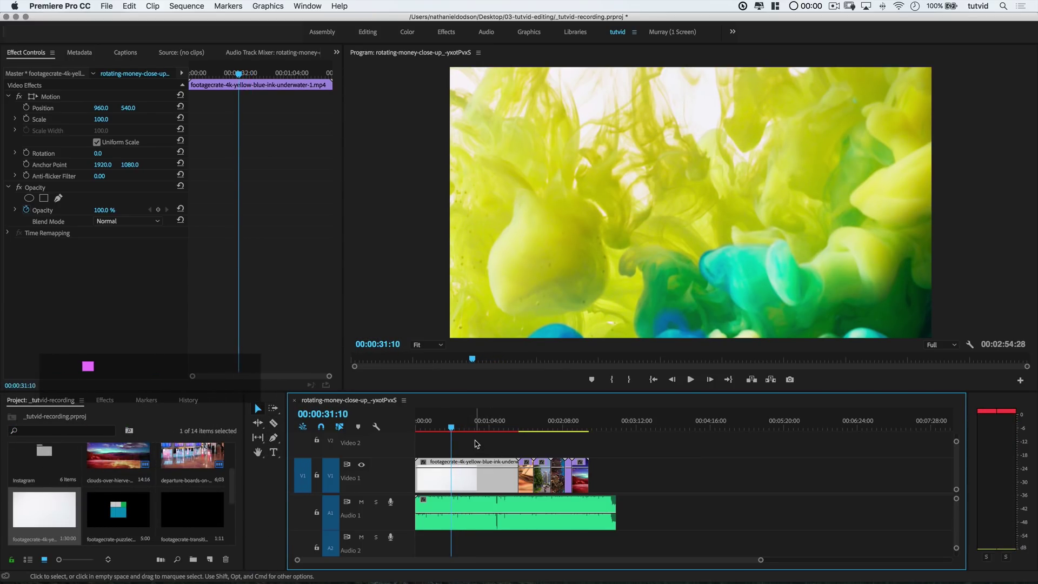
key("l")
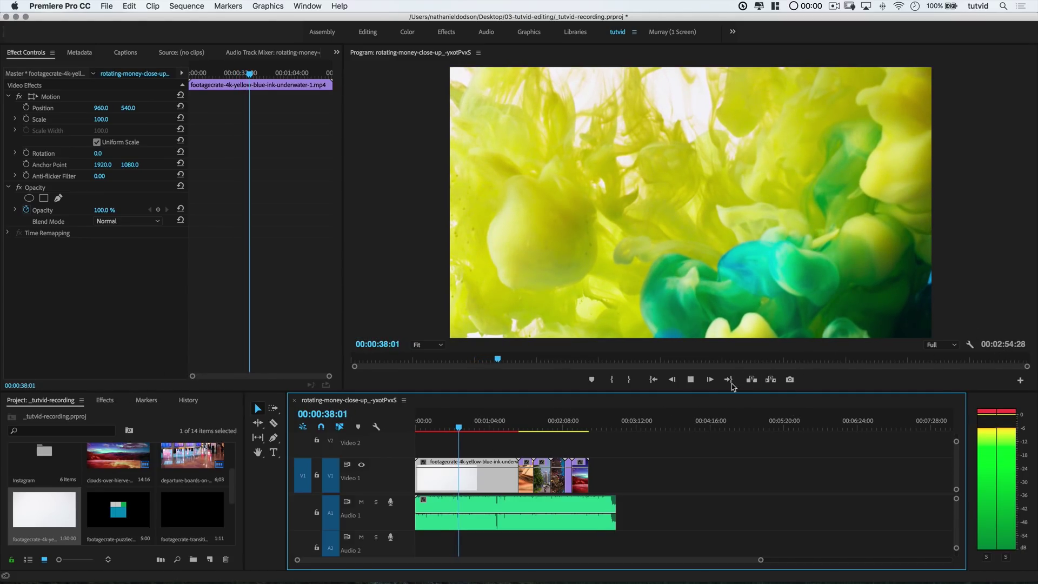
key("k")
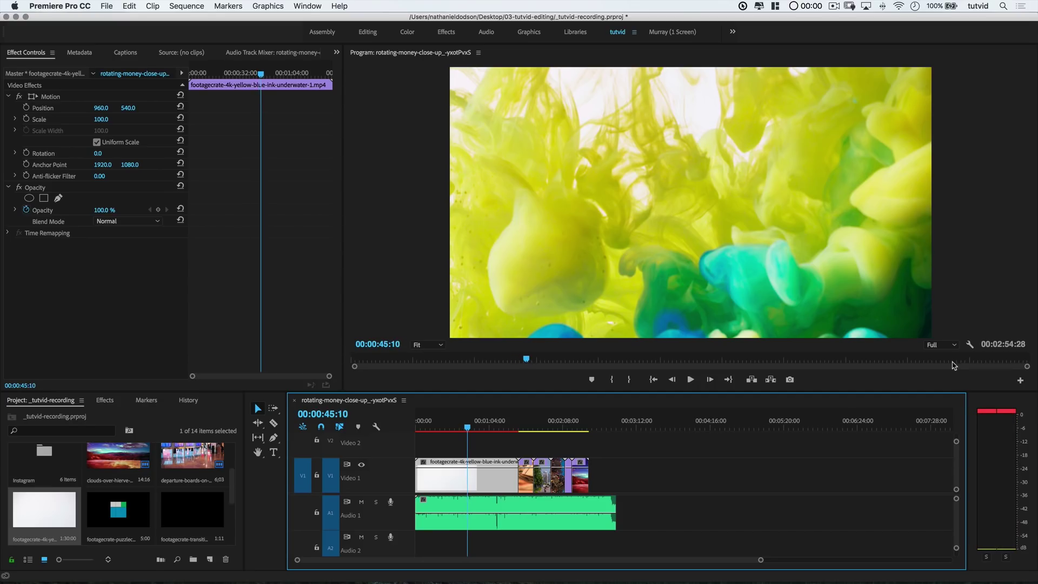
Move the playhead to the city clip and play through the underwater footage to the clouds clip.
left_click_drag(467, 433, 475, 433)
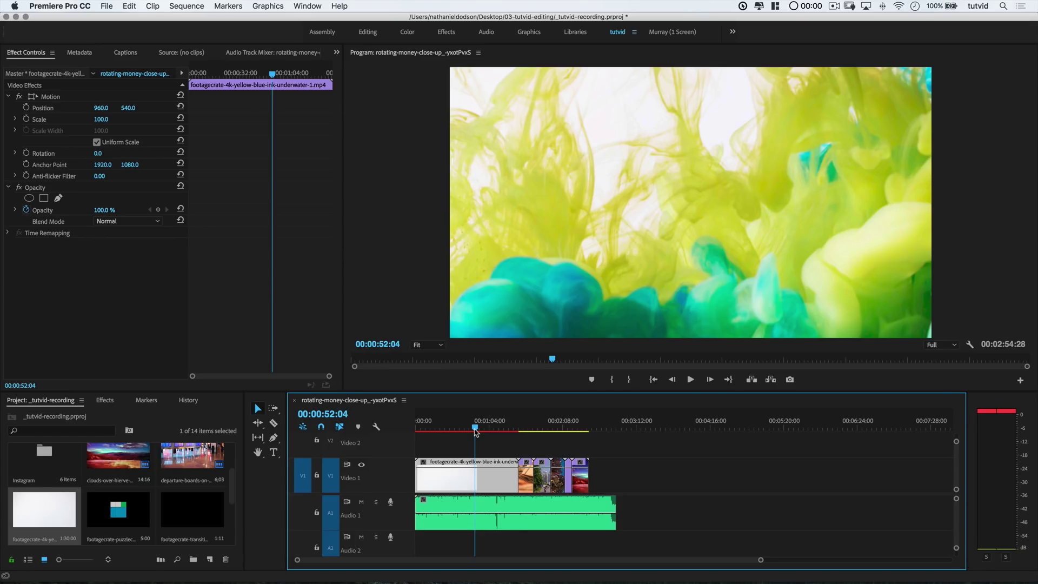
left_click_drag(518, 432, 540, 435)
key("space")
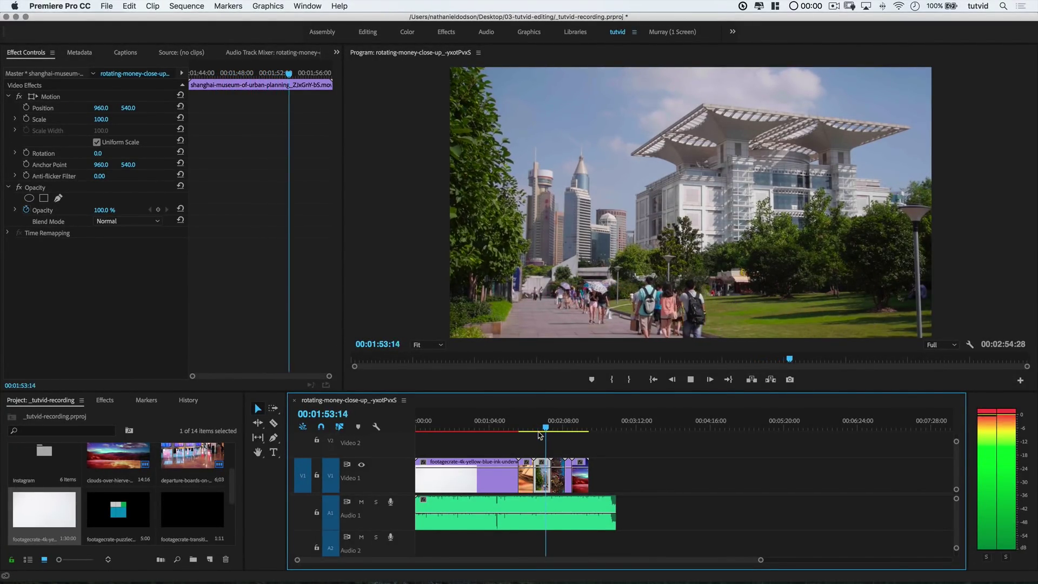
key("space")
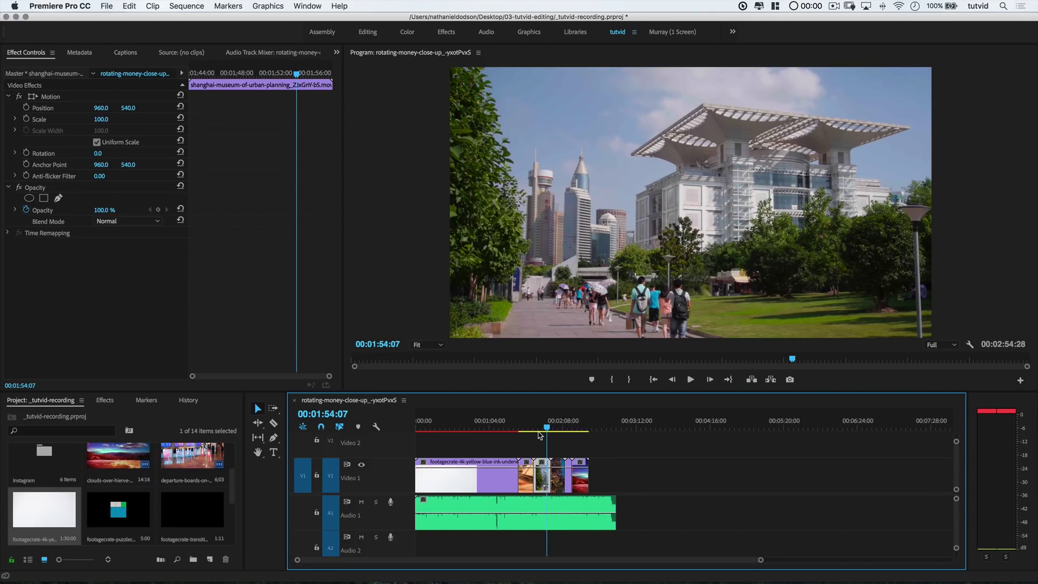
key("space")
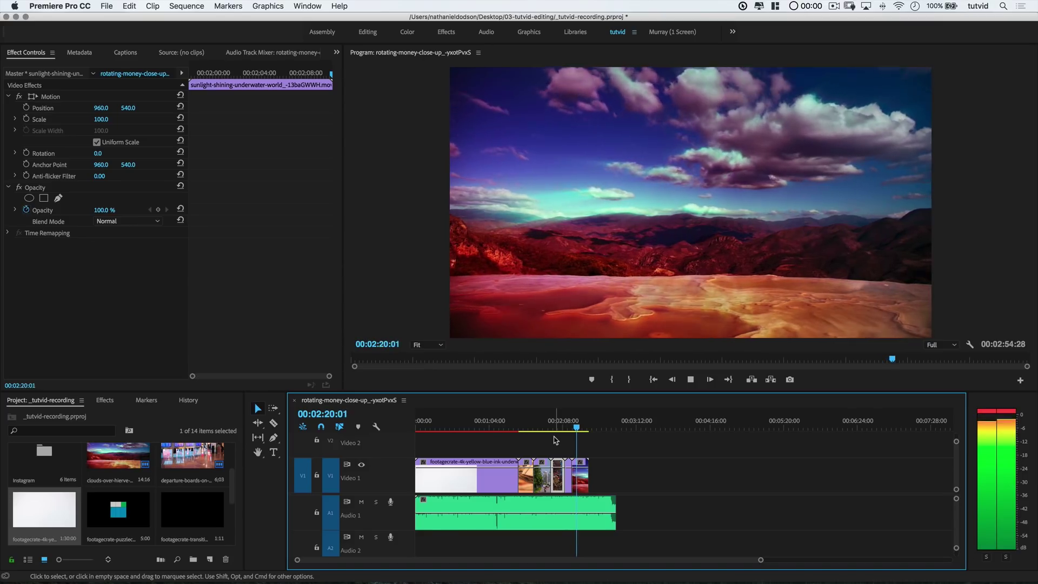
key("space")
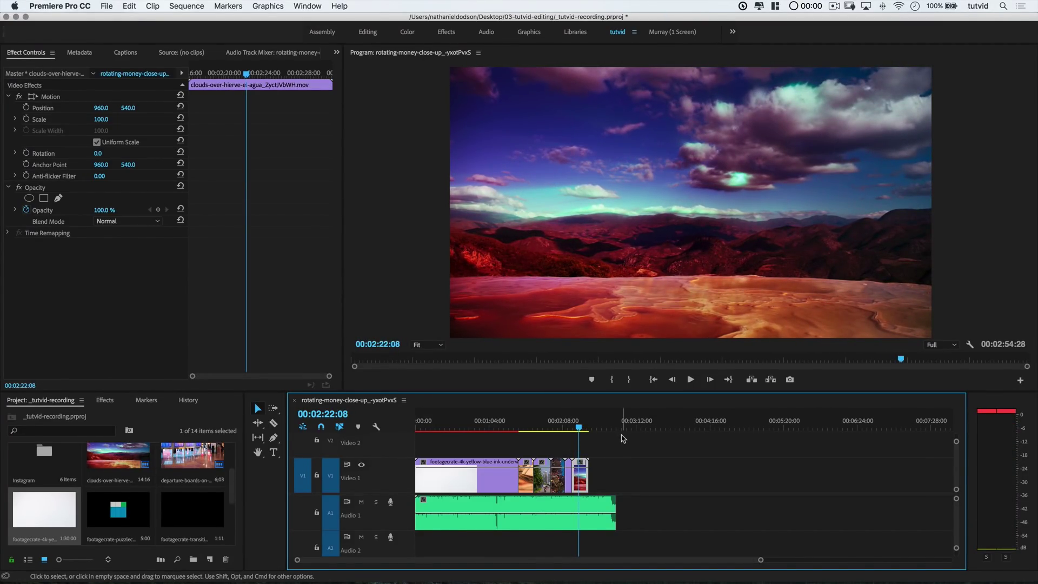
Play the sequence in reverse to the money clip, then play it forward.
key("space")
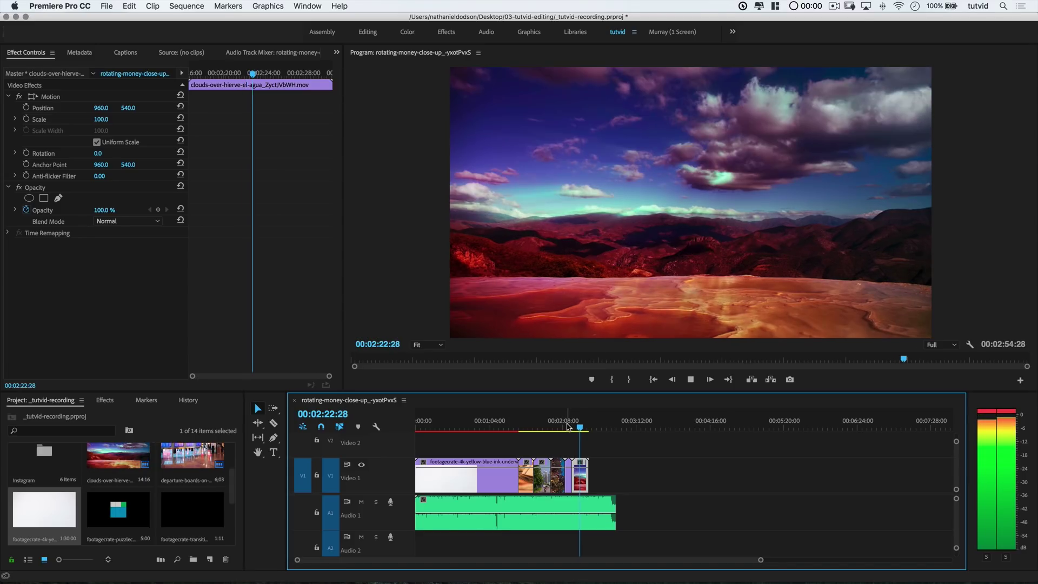
key("j")
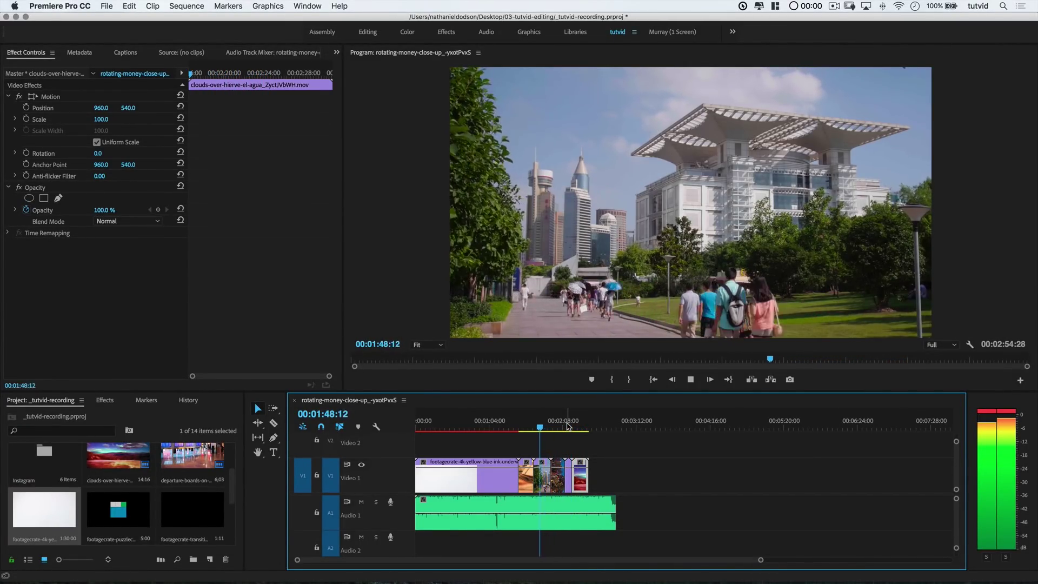
key("k")
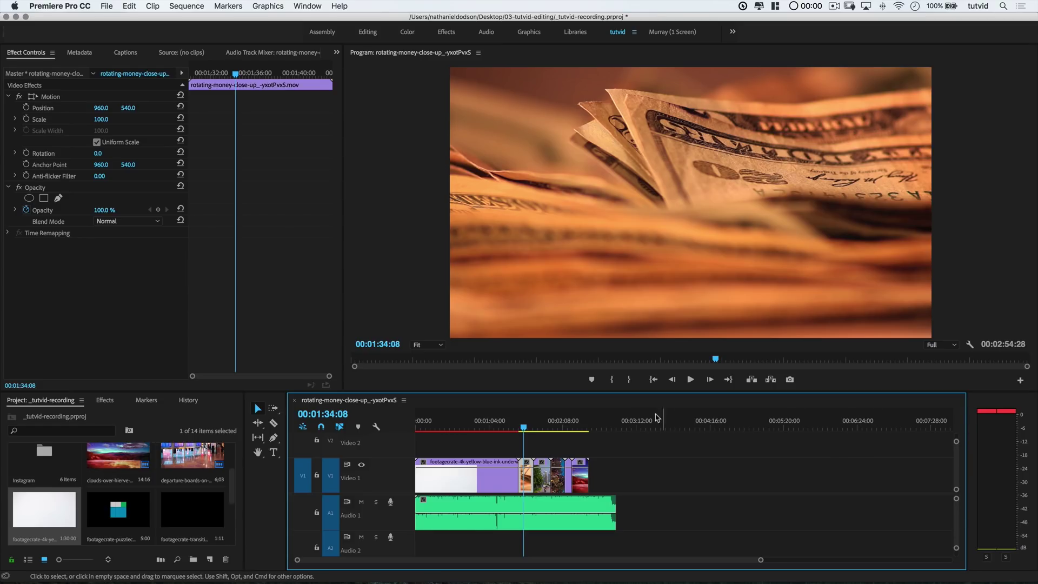
key("l")
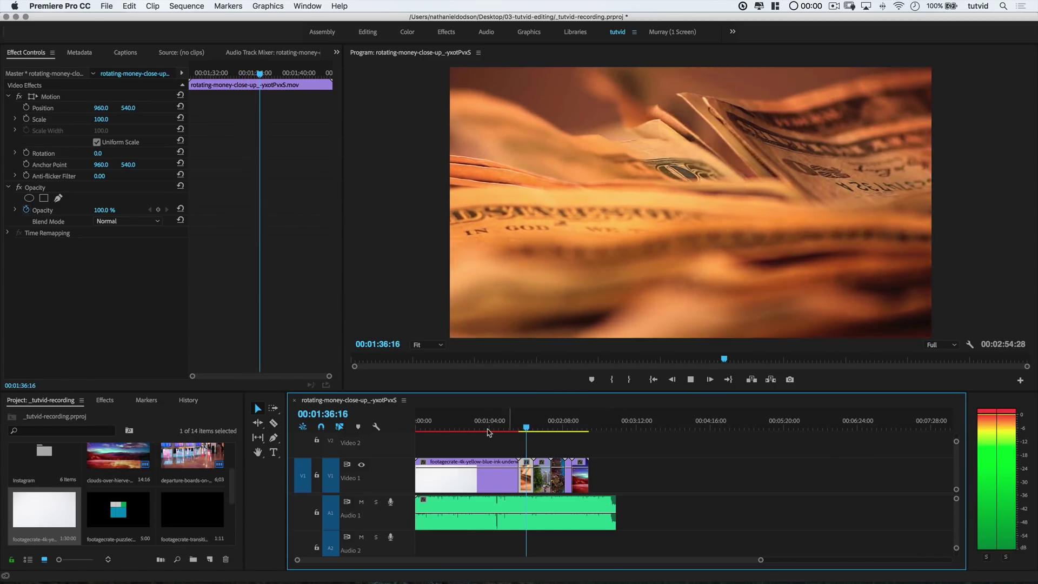
Jump back into the yellow ink clip, play it, and return the playhead to the sequence start.
left_click(519, 429)
left_click_drag(518, 428, 431, 433)
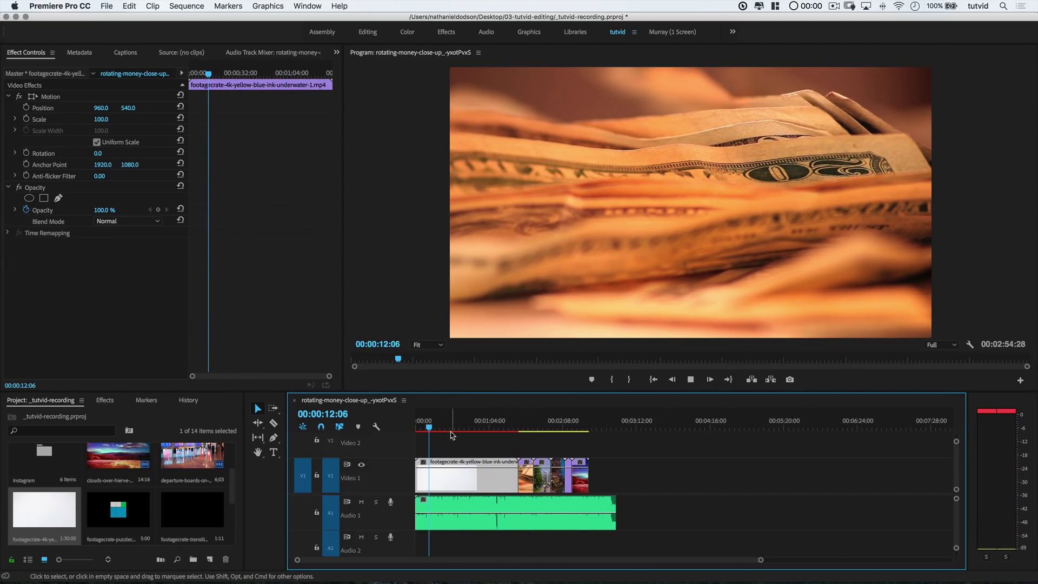
key("space")
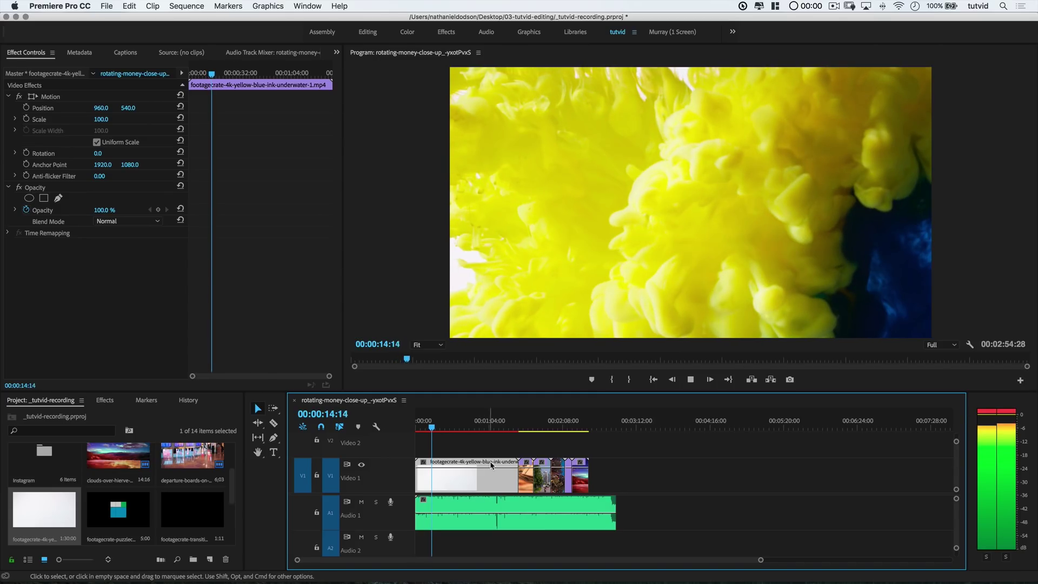
key("space")
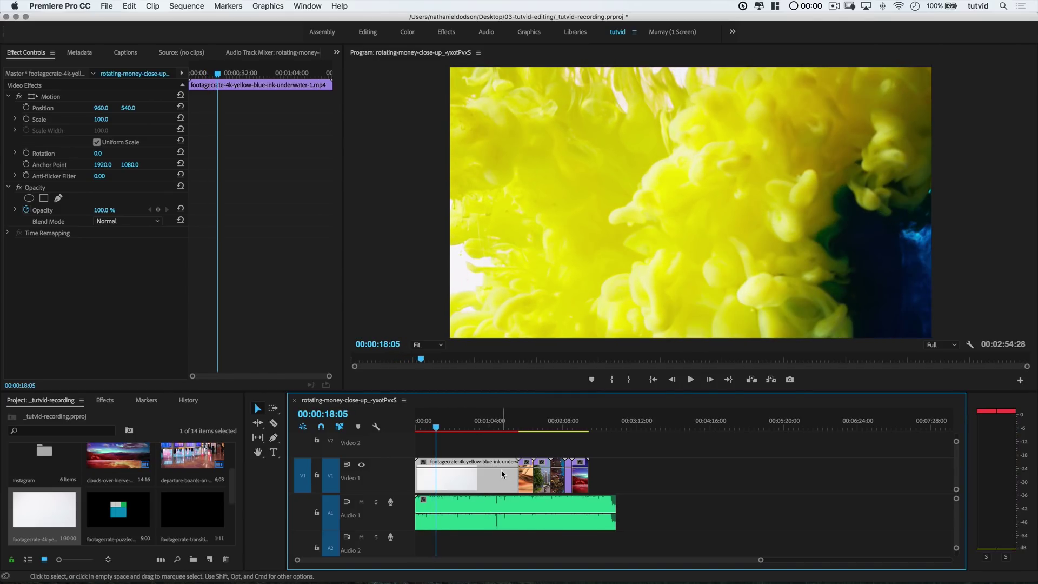
mouse_move(453, 422)
left_mouse_down()
mouse_move(439, 422)
mouse_move(465, 421)
mouse_move(417, 421)
mouse_move(480, 425)
mouse_move(441, 431)
left_mouse_up()
key("space")
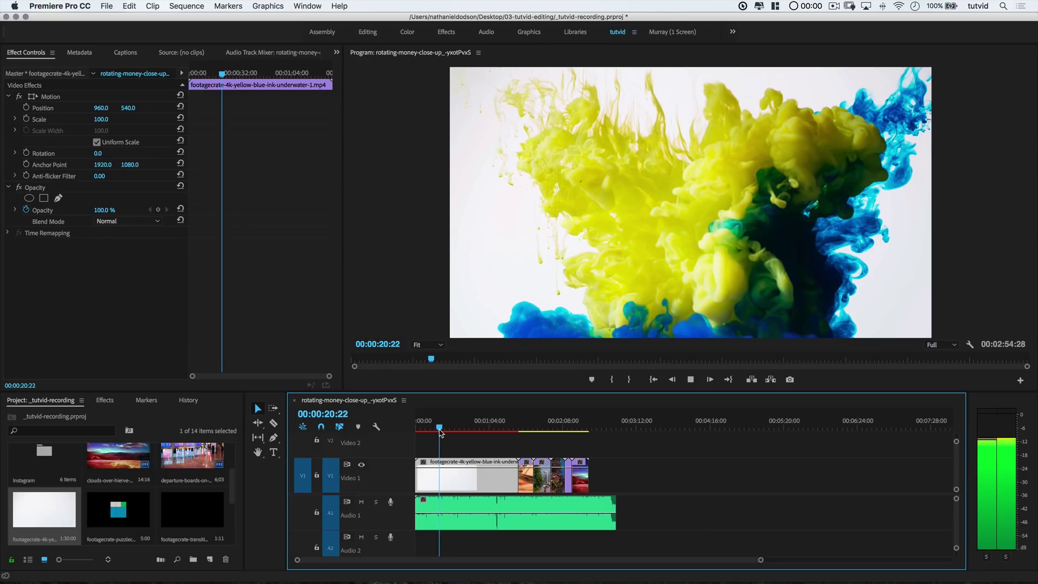
key("space")
key("Home")
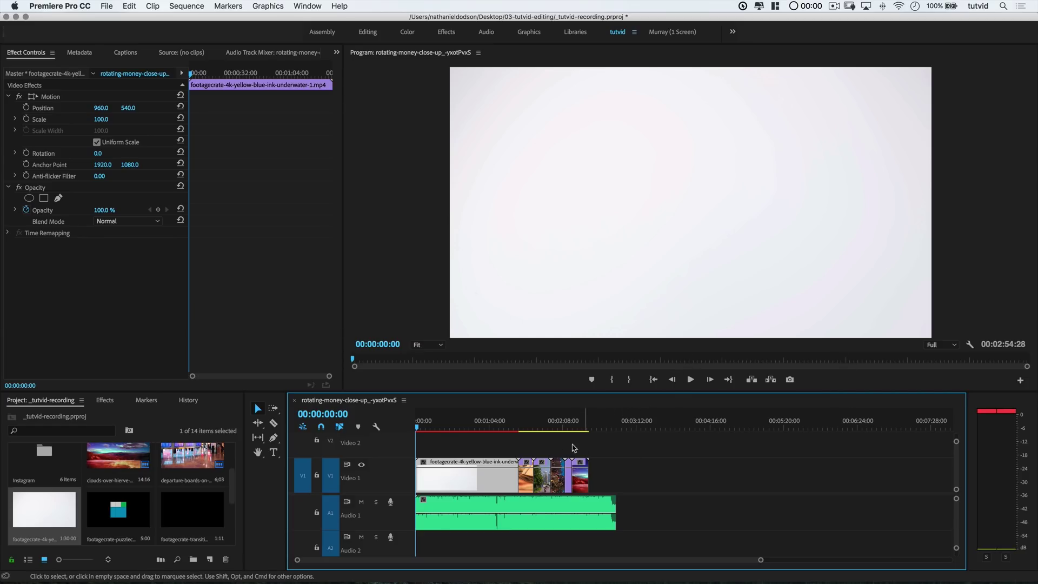
Mark In at 00:00:24:13 and Out at 00:01:30:00, extract the range, then undo it.
left_click_drag(417, 427, 520, 431)
key("i")
key("o")
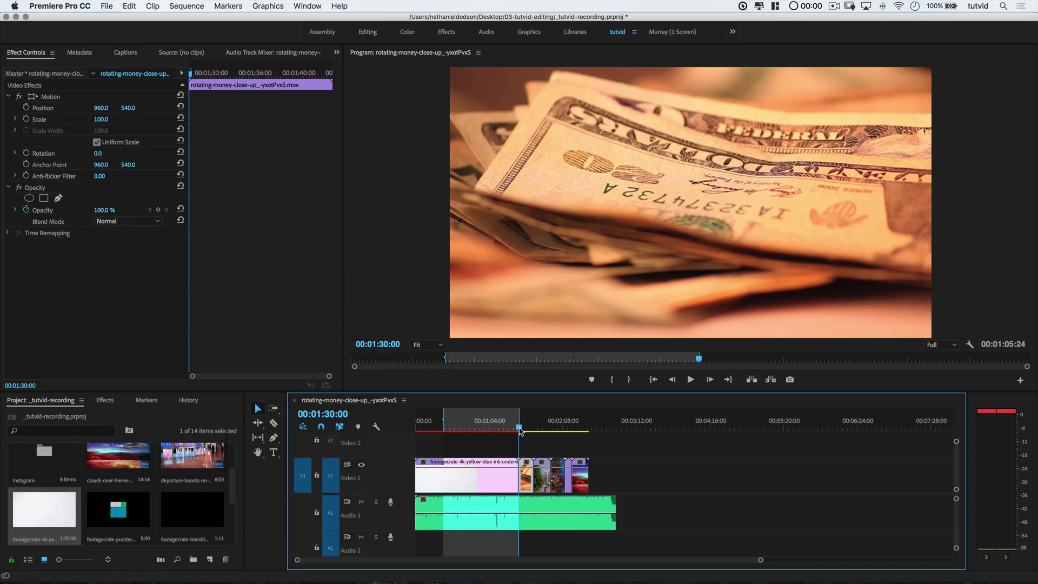
key("apostrophe")
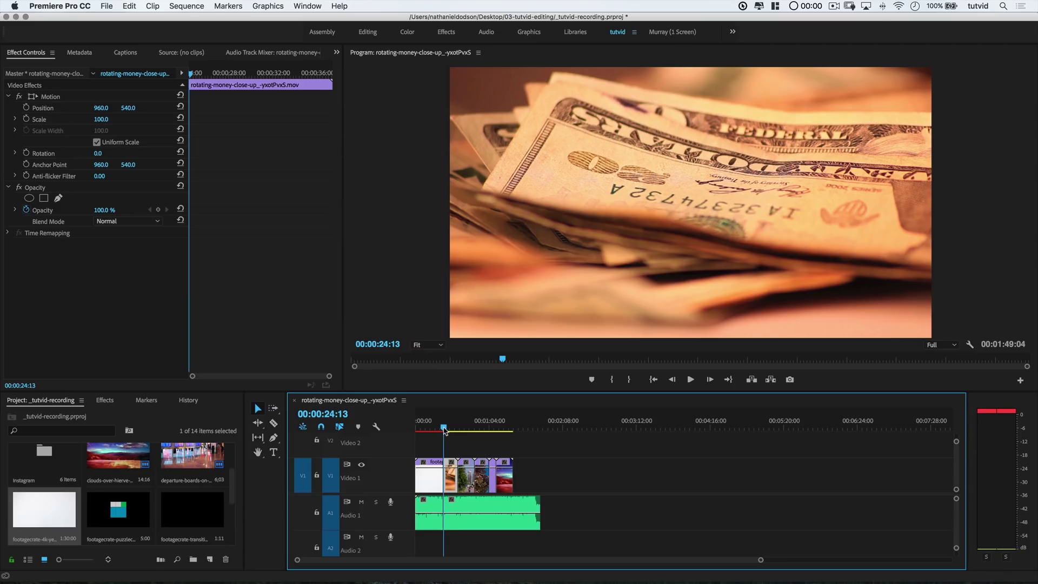
key("Home")
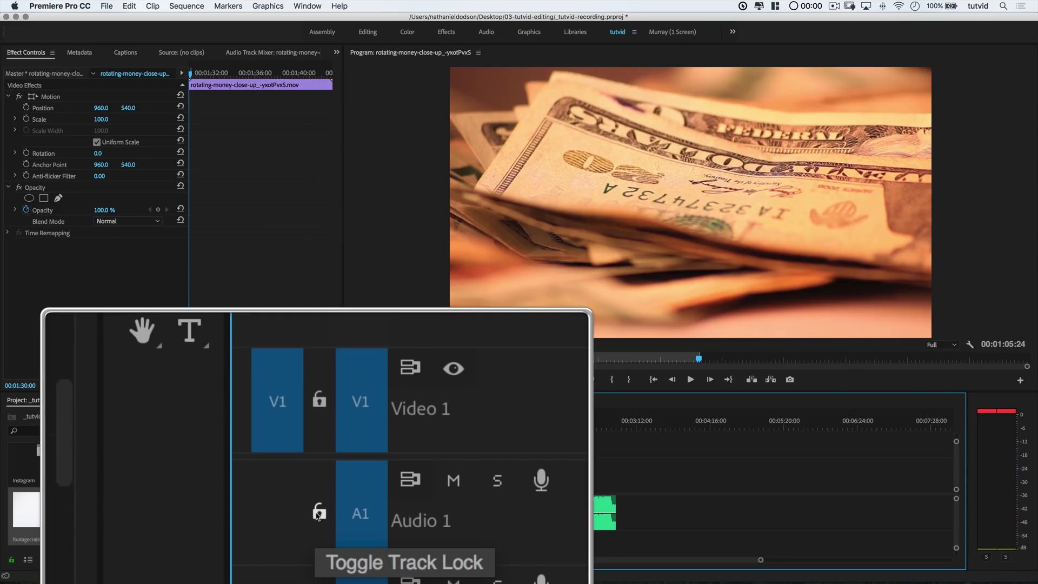
Lock Audio 1, extract the marked range from video only, and play across the new edit.
left_click(317, 512)
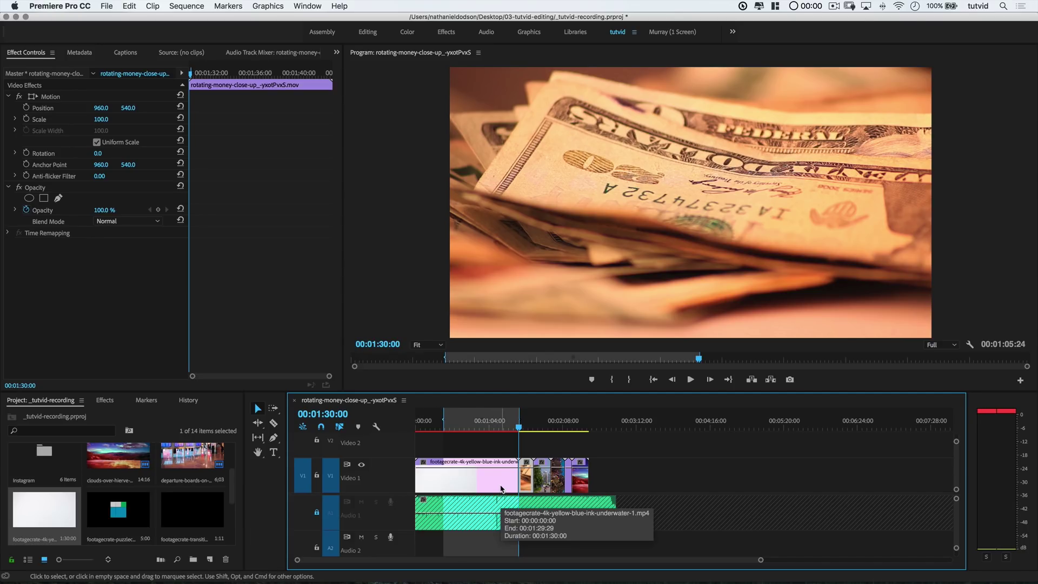
key("apostrophe")
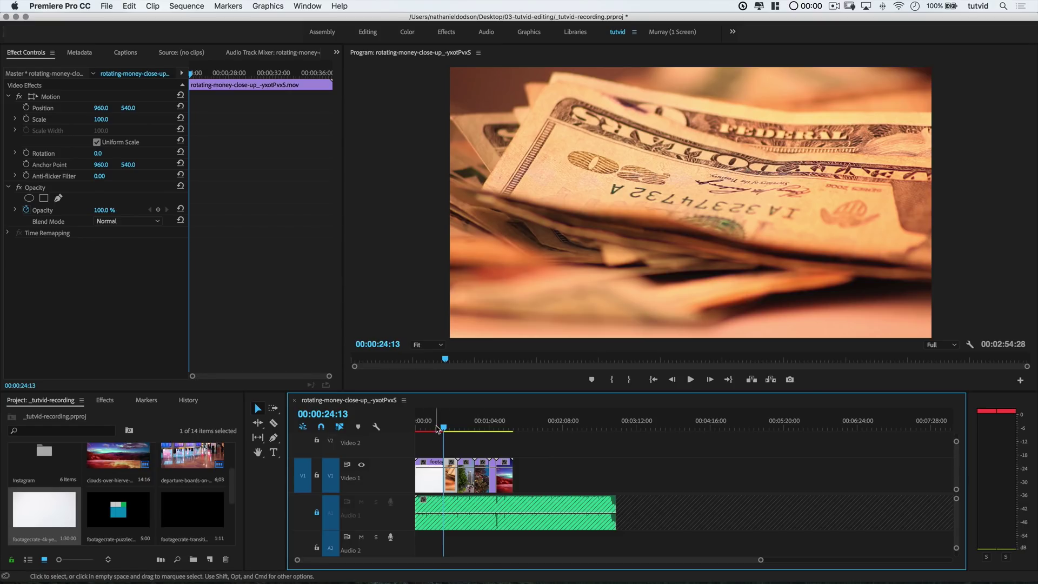
left_click(438, 429)
key("space")
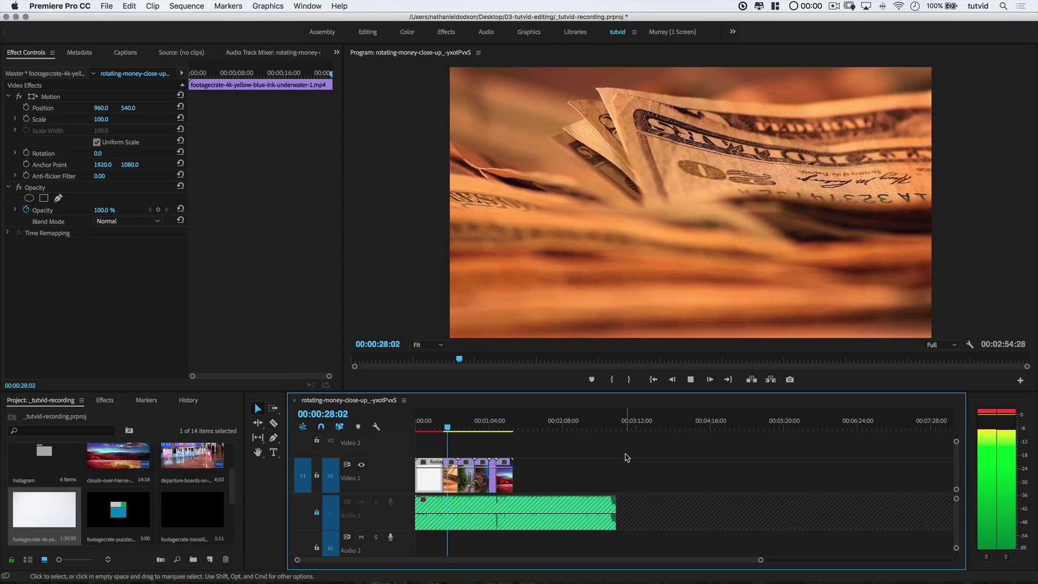
key("space")
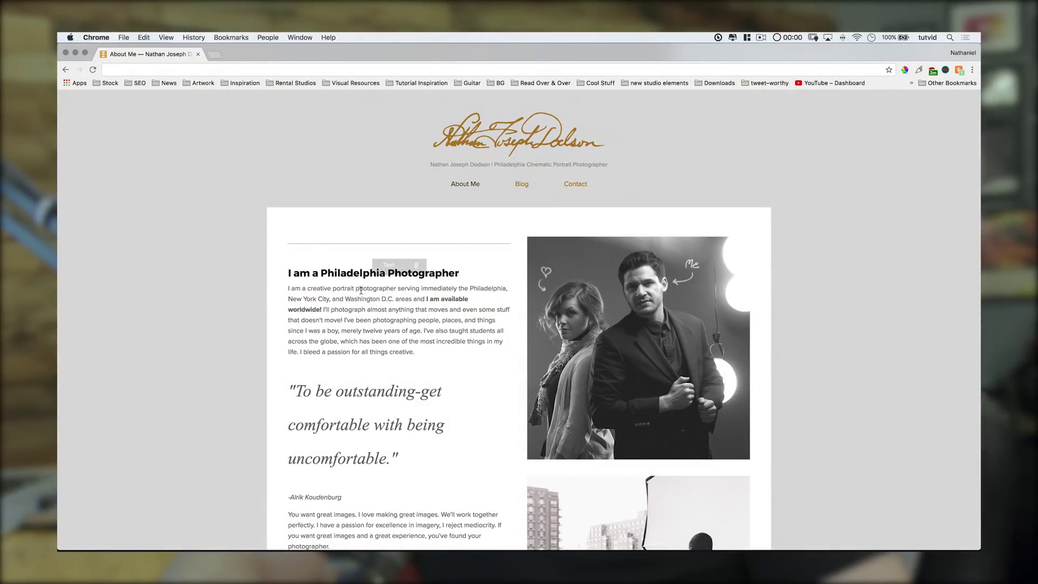
Add 'really' to the About Me heading and save it.
left_click(361, 291)
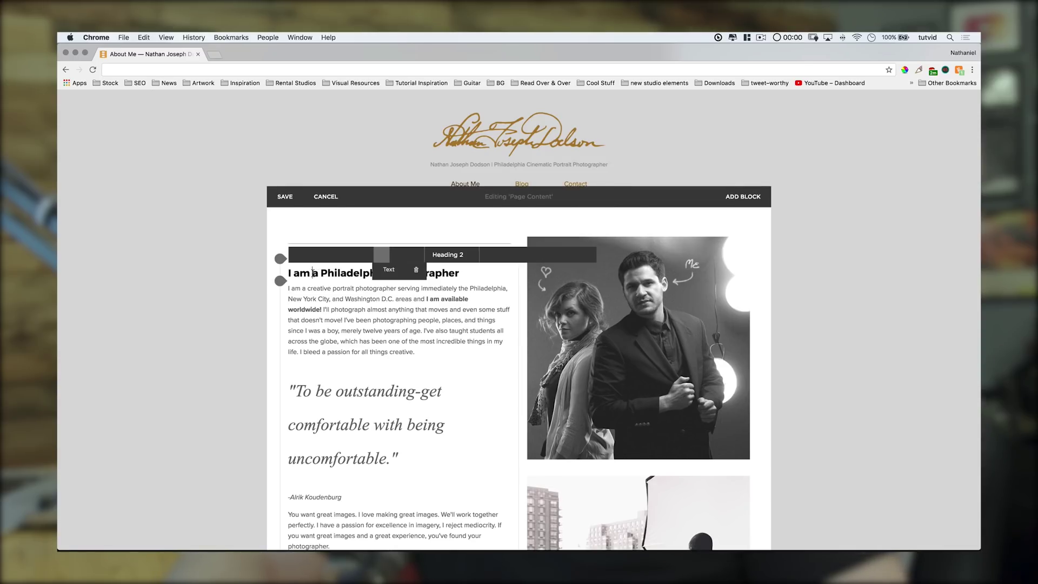
left_click(315, 277)
type("really")
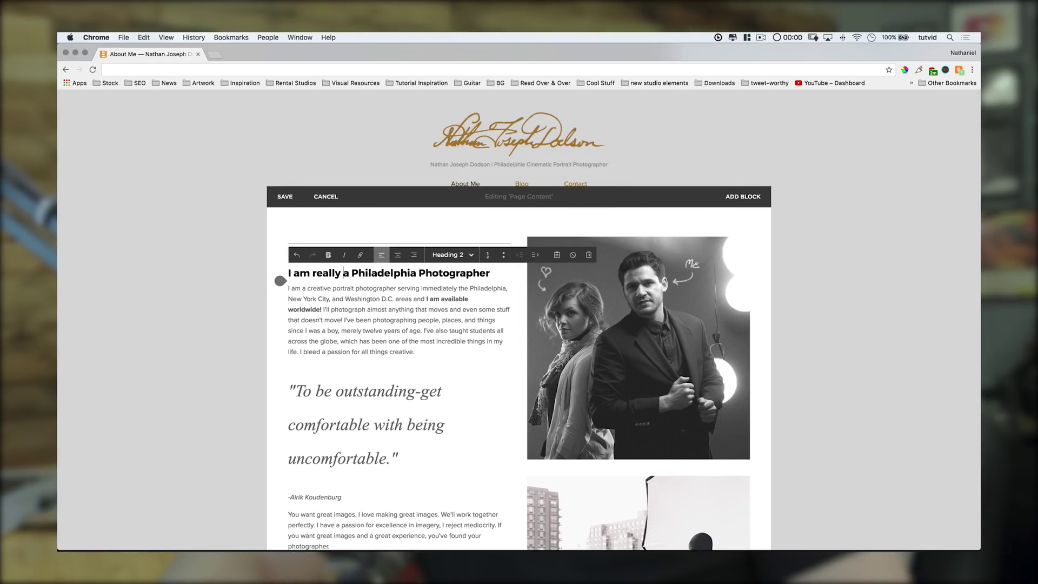
left_click(285, 197)
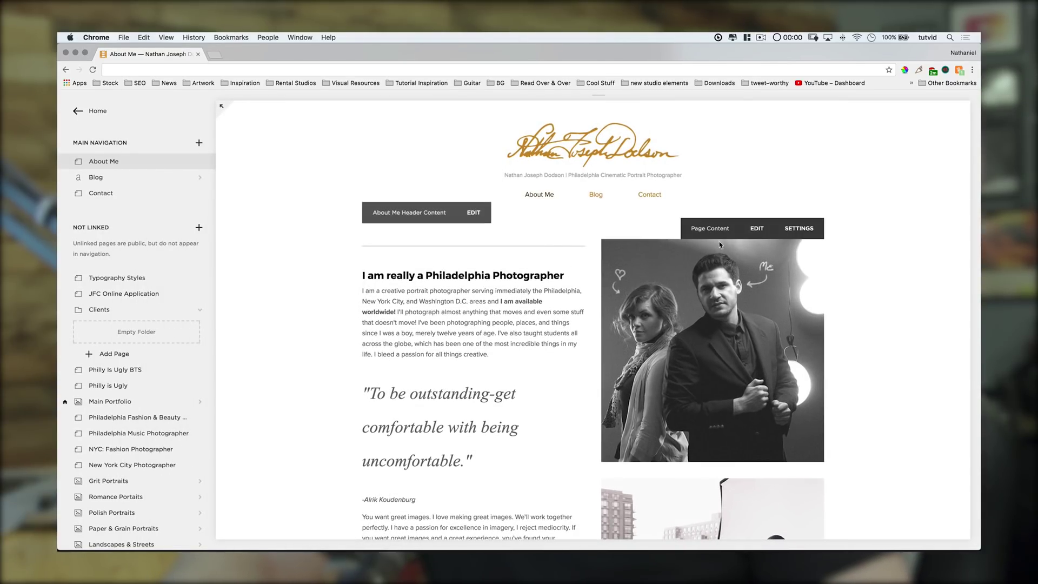
key("Escape")
Replace 'really' with '(maybe?)' in the heading and save.
double_click(327, 273)
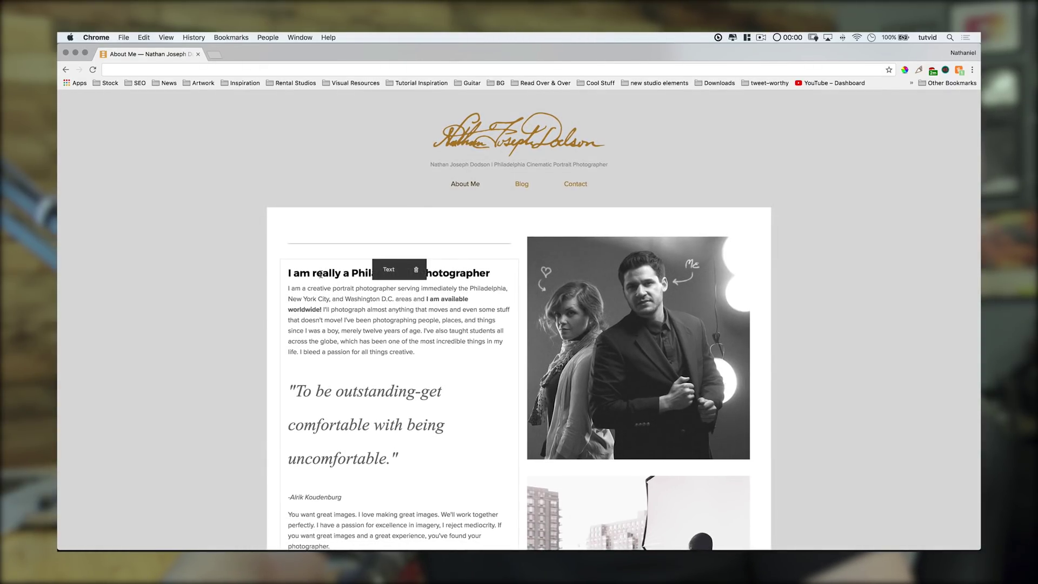
type("(maybe?)")
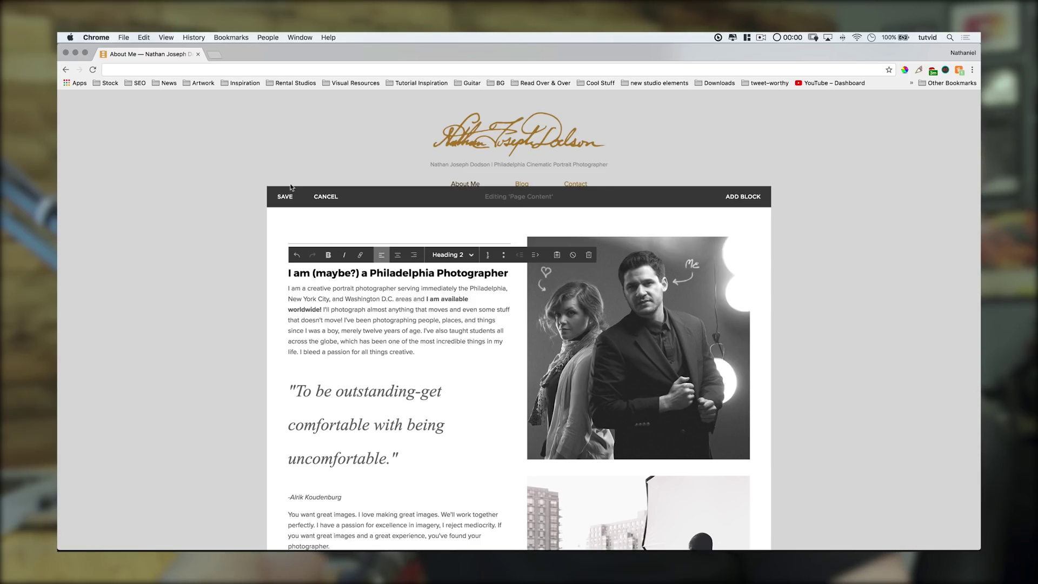
left_click(285, 196)
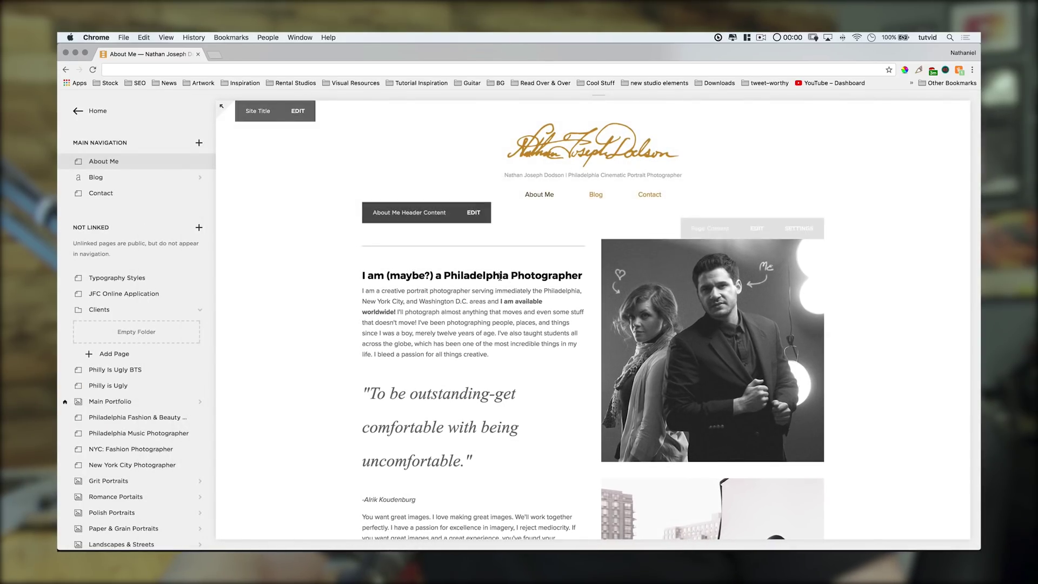
scroll(314, 351, "down", 7)
scroll(313, 352, "down", 6)
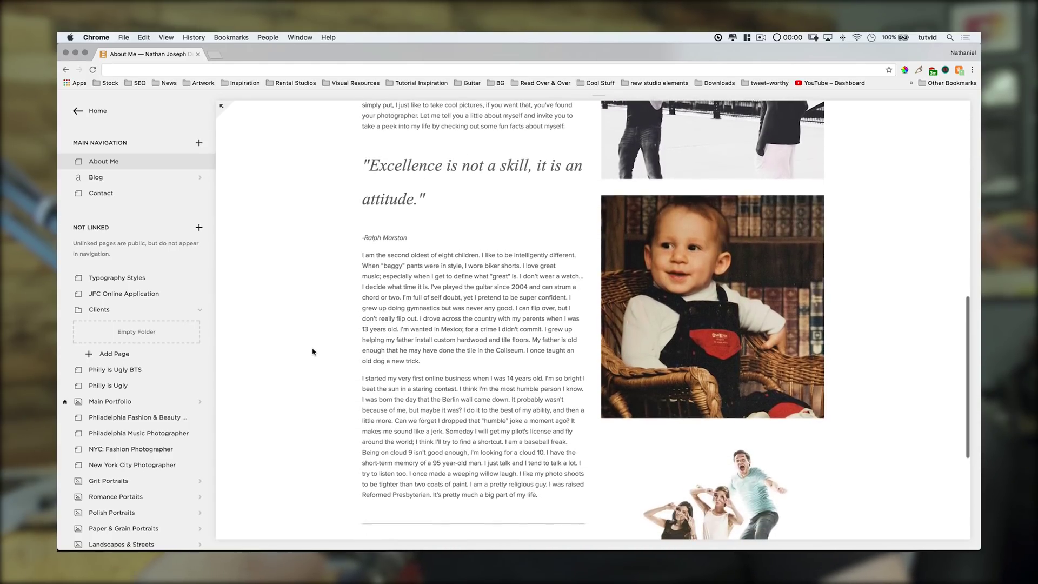
scroll(313, 352, "up", 13)
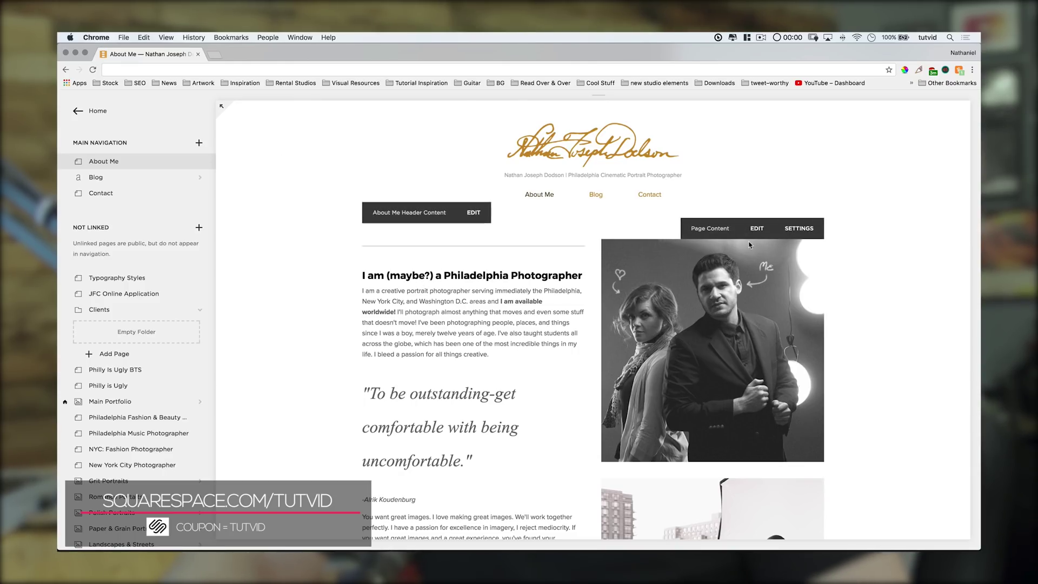
Delete '(maybe?)' from the heading, restoring 'I am a Philadelphia Photographer'.
left_click(756, 237)
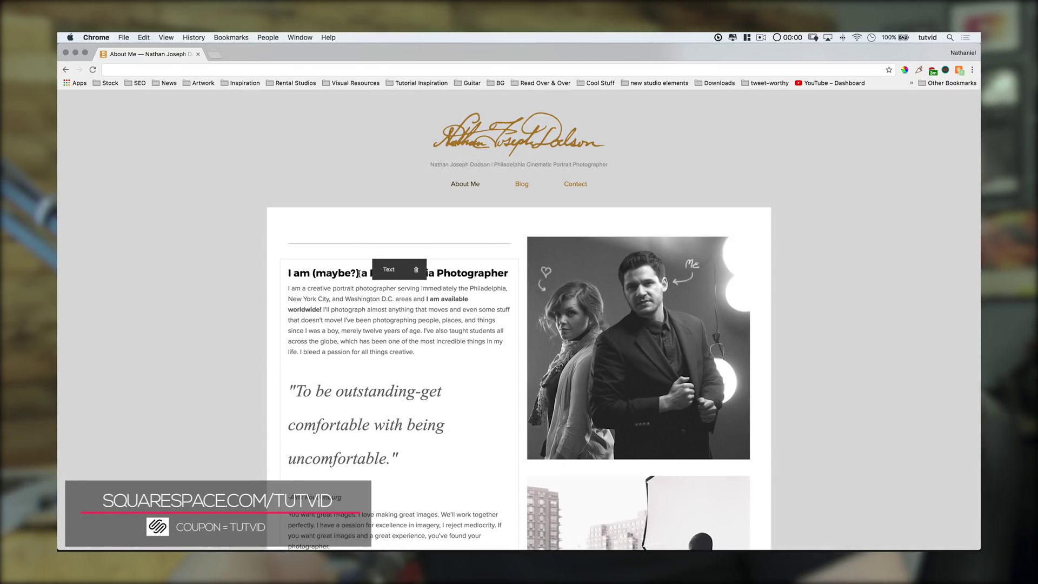
left_click_drag(358, 274, 319, 274)
key("BackSpace")
key("BackSpace")
key("BackSpace")
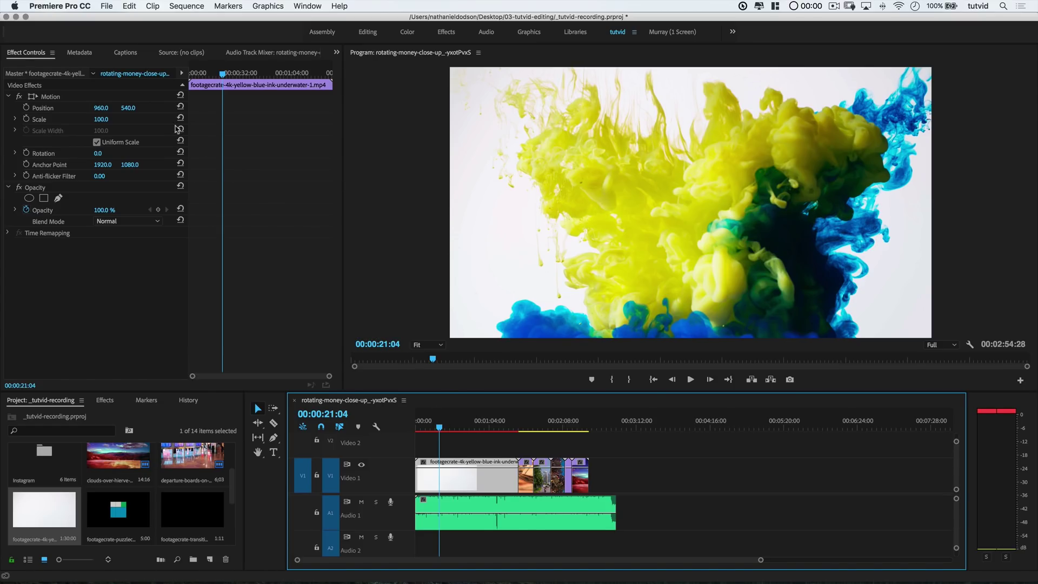
left_click(47, 7)
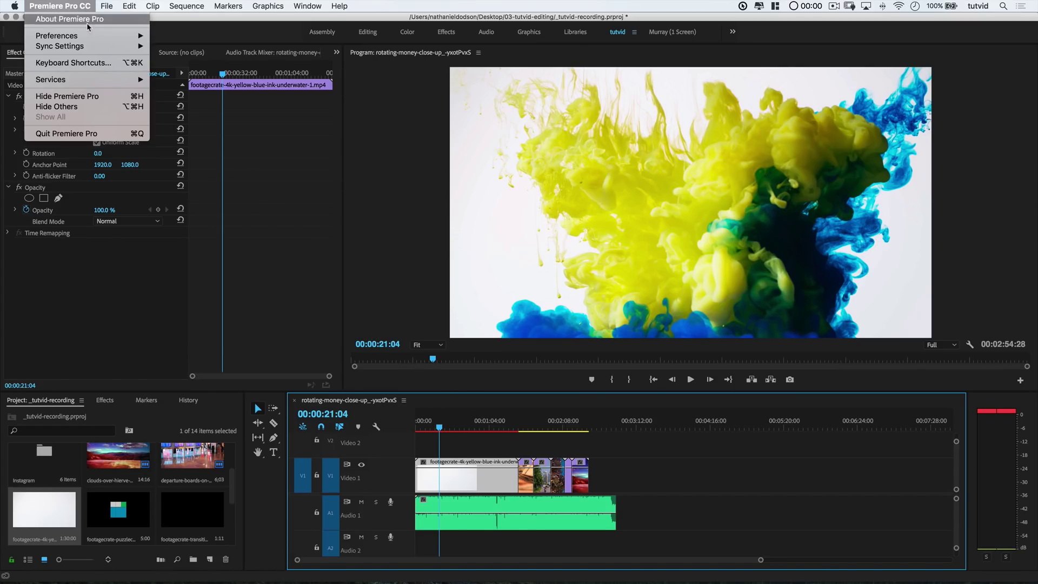
Open Keyboard Shortcuts and check the Add Edit command's shortcut.
left_click(119, 63)
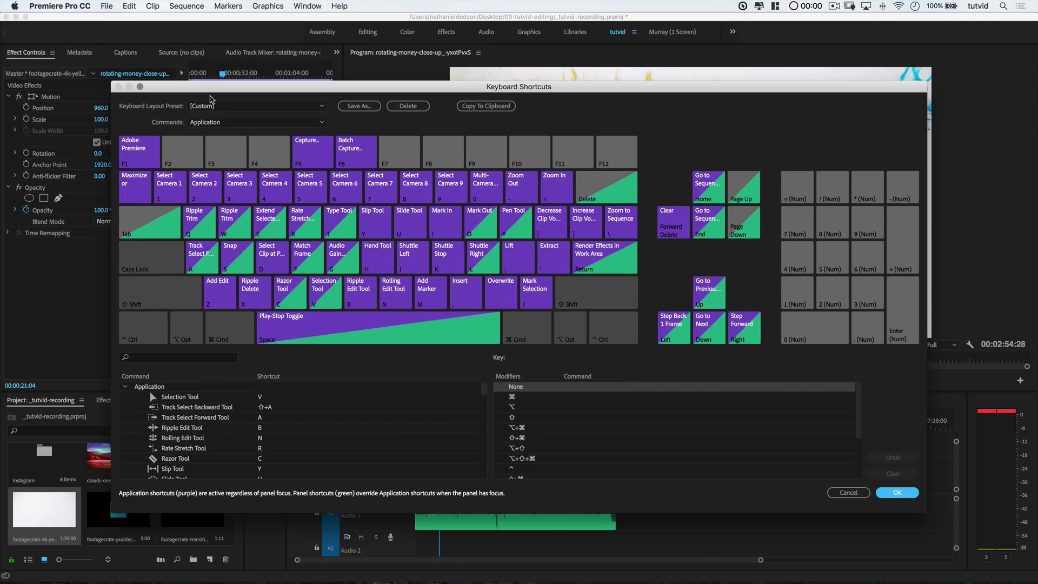
left_click(160, 357)
type("Add Edit")
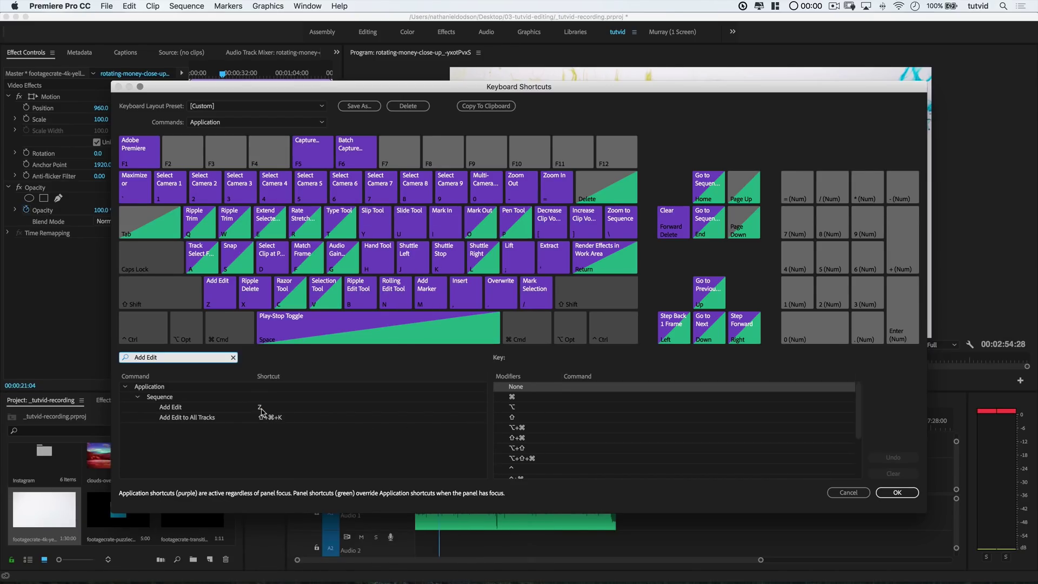
left_click(261, 409)
left_click(233, 357)
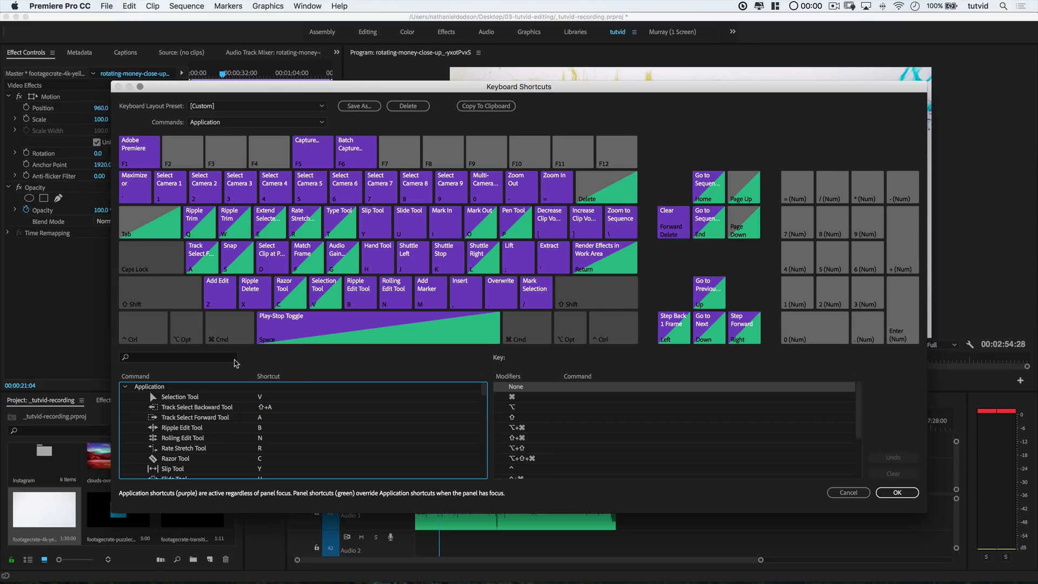
Search for Ripple Delete and inspect its shortcut without changing it.
left_click(206, 359)
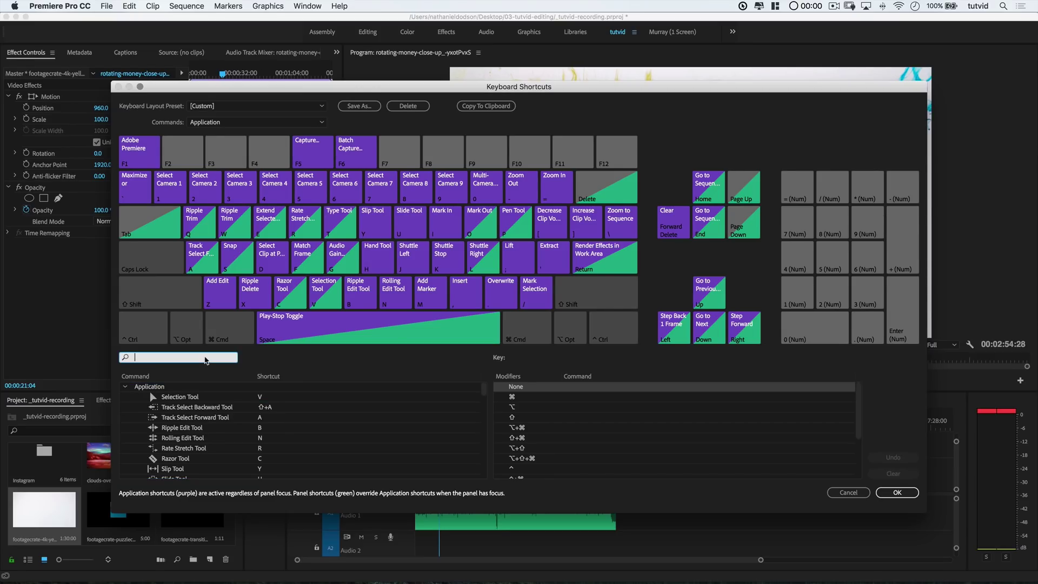
type("Ripple Delete")
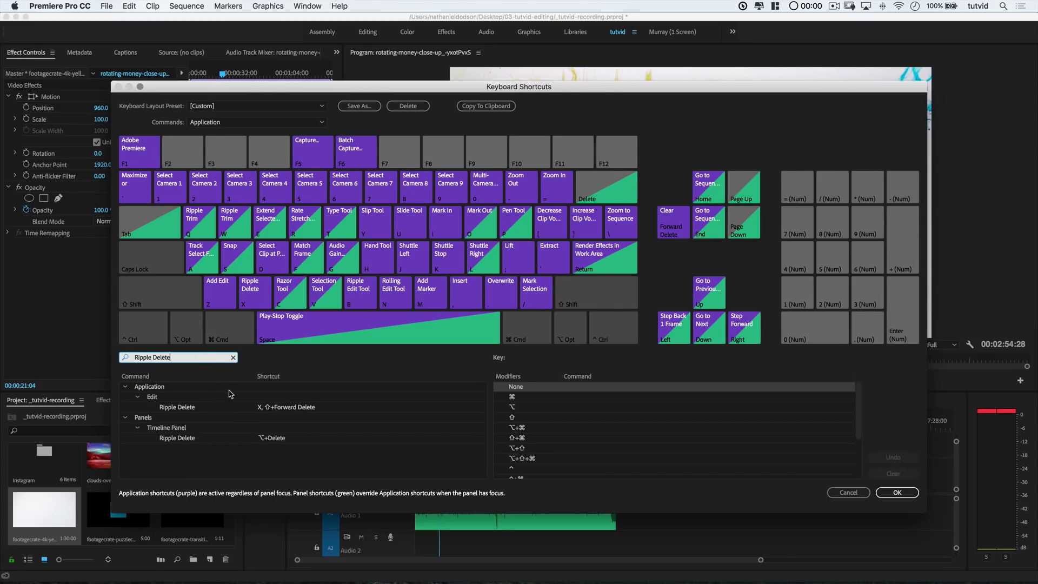
left_click(259, 408)
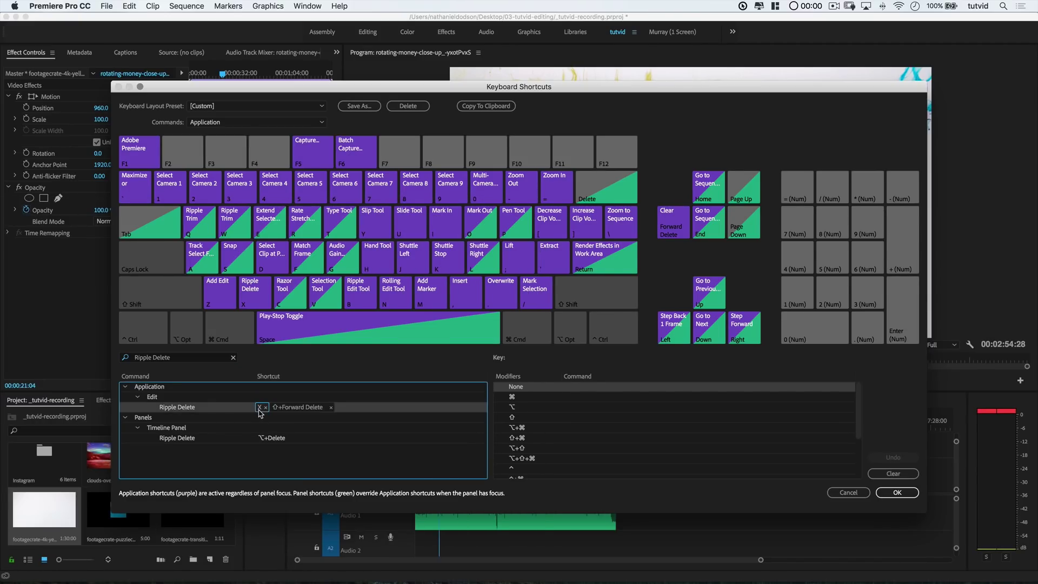
left_click(218, 457)
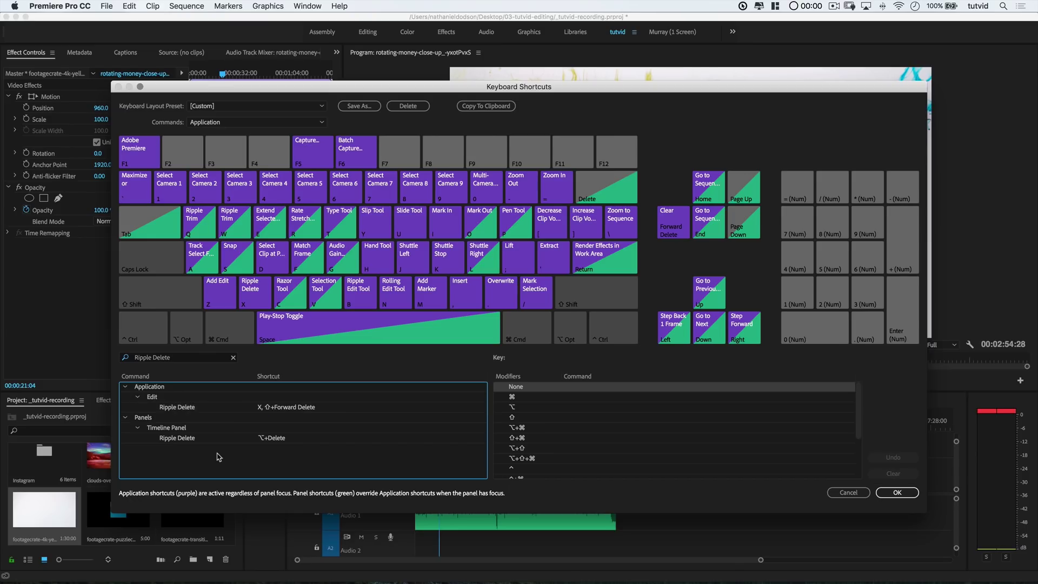
Close the shortcut settings and cut the ink clip at 00:00:44:05 with Cmd+K.
left_click(895, 490)
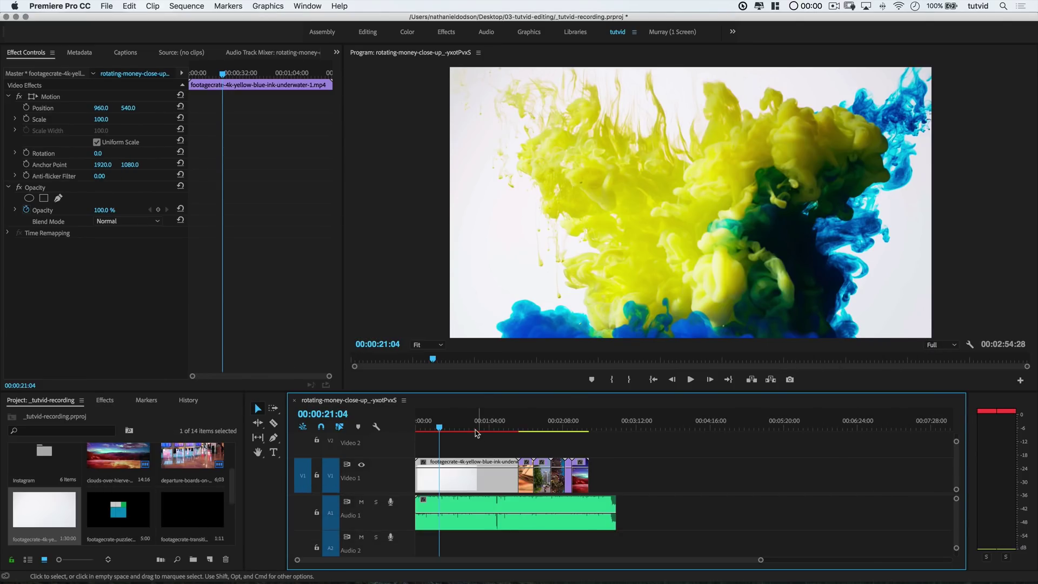
left_click(466, 427)
left_click(482, 448)
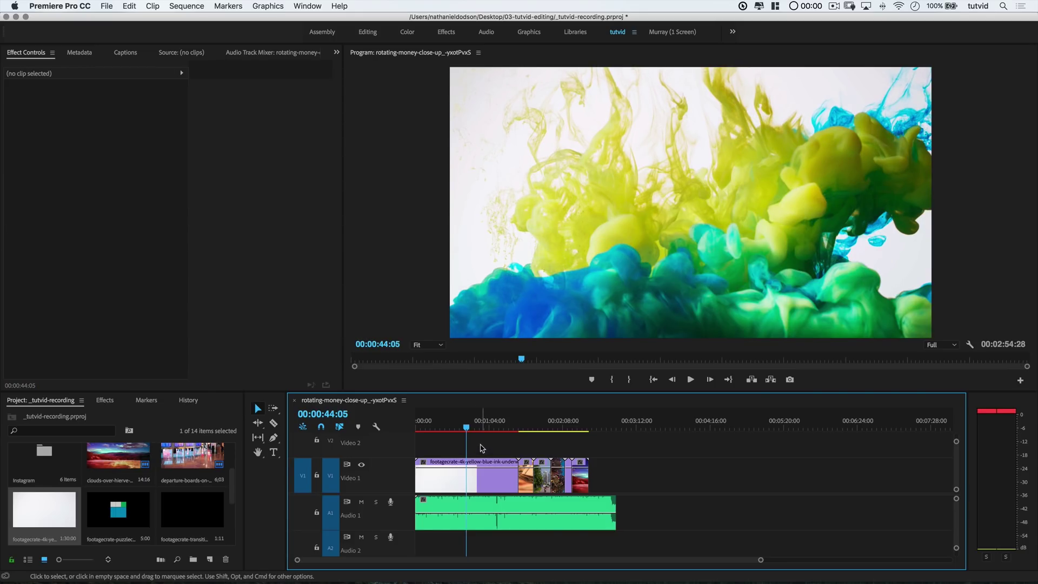
key("super+k")
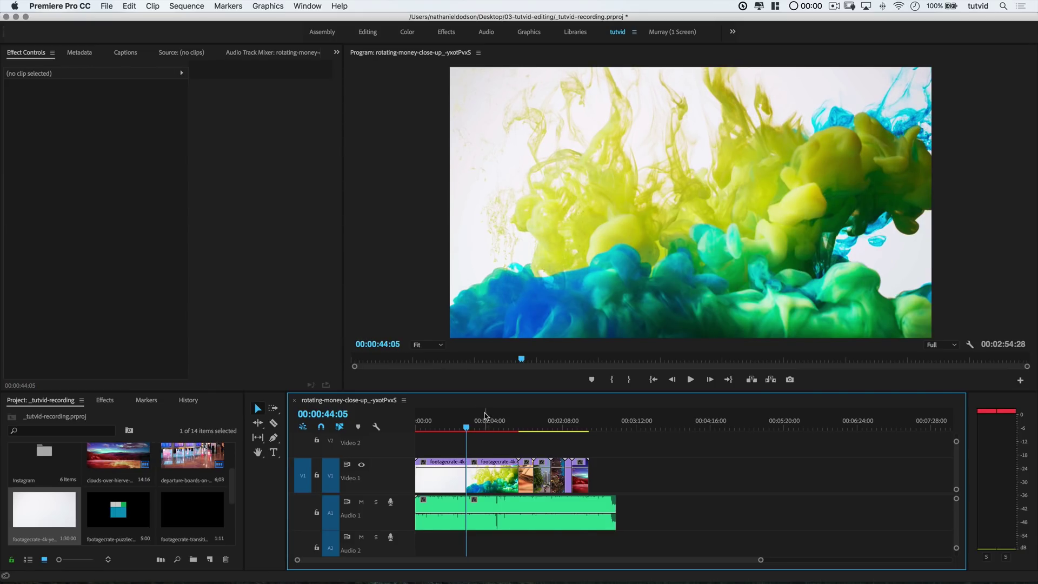
Cut again at 00:01:04:25, ripple delete the middle piece, then undo it.
left_click(486, 427)
key("space")
key("space")
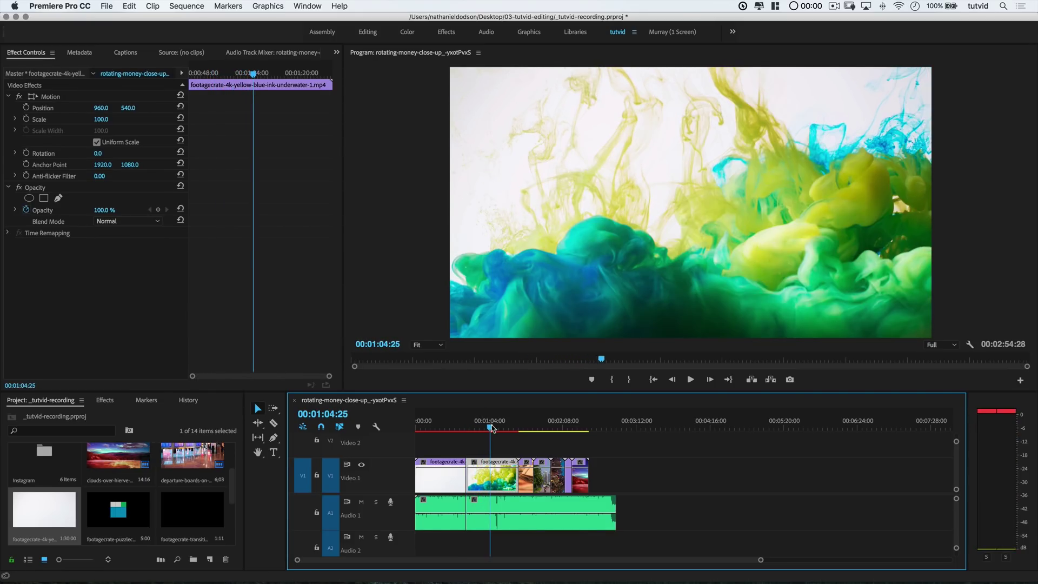
left_click(481, 450)
key("super+k")
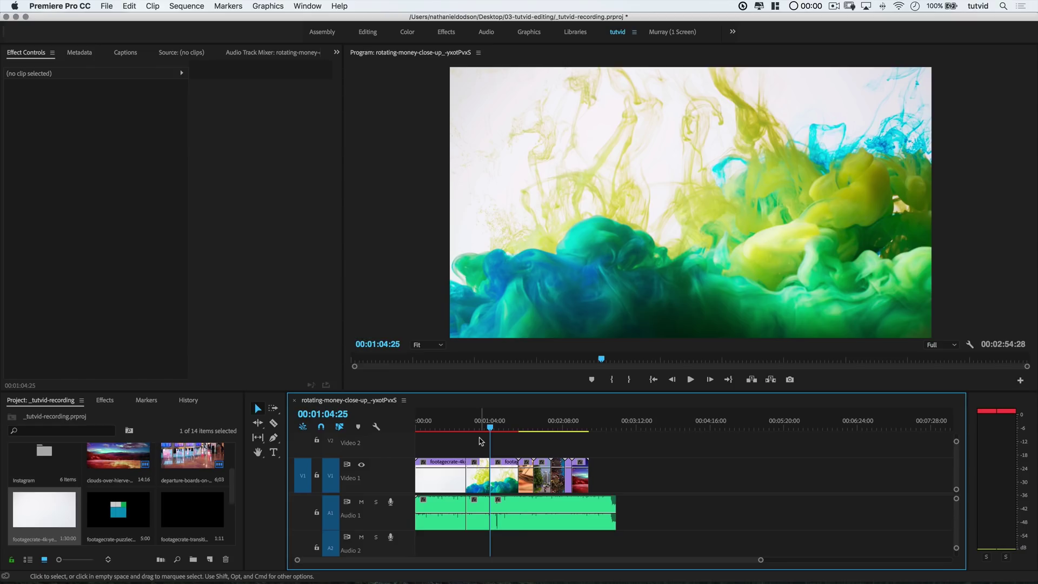
left_click_drag(479, 453, 490, 545)
key("alt+BackSpace")
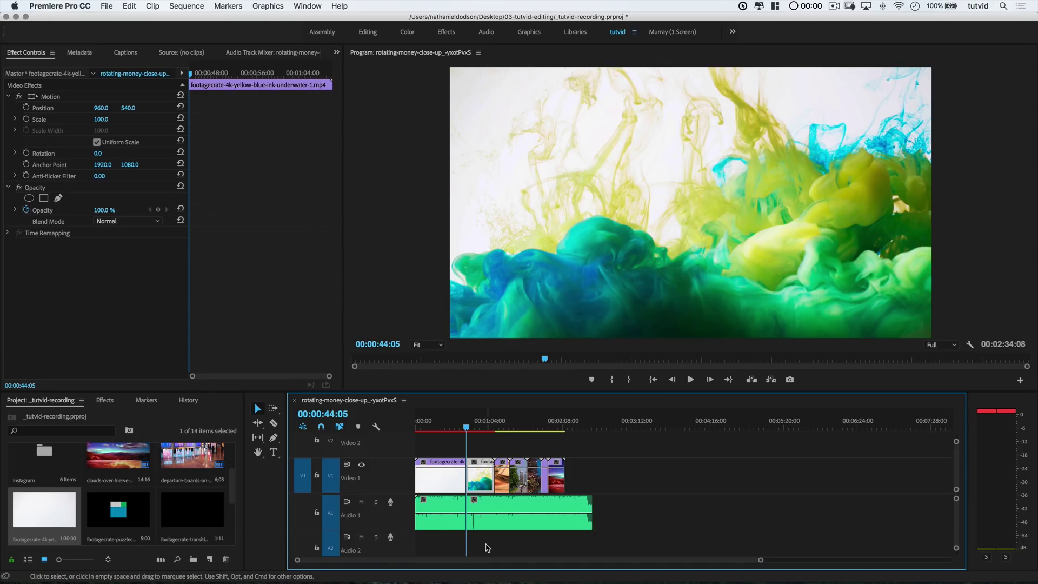
key("super+z")
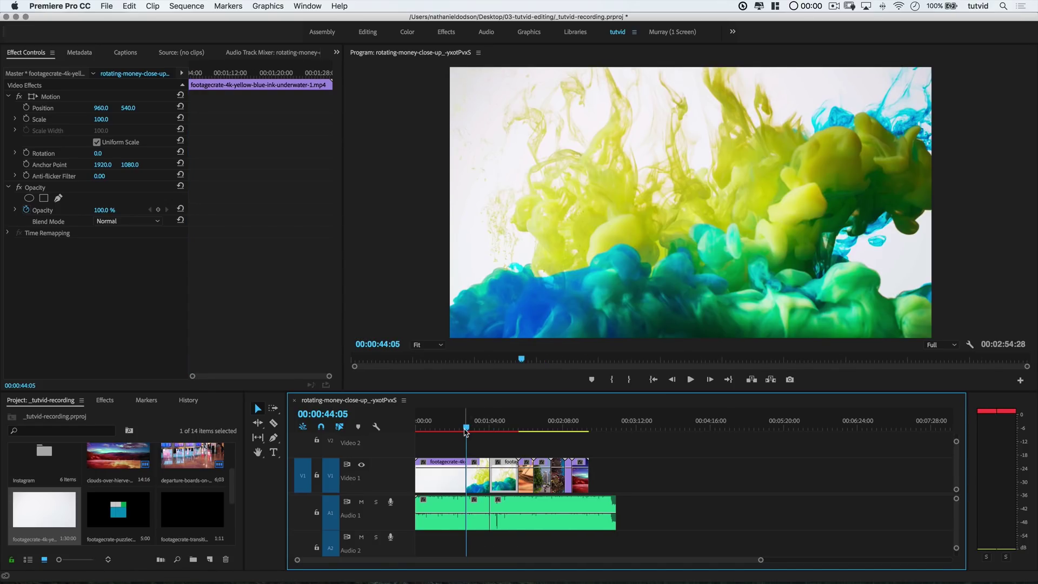
Cut the ink clip at 00:00:36:19, ripple trim with Q, then undo the trim.
mouse_move(466, 432)
left_mouse_down()
mouse_move(457, 430)
mouse_move(507, 430)
mouse_move(441, 429)
mouse_move(516, 446)
left_mouse_up()
key("super+k")
key("q")
key("super+z")
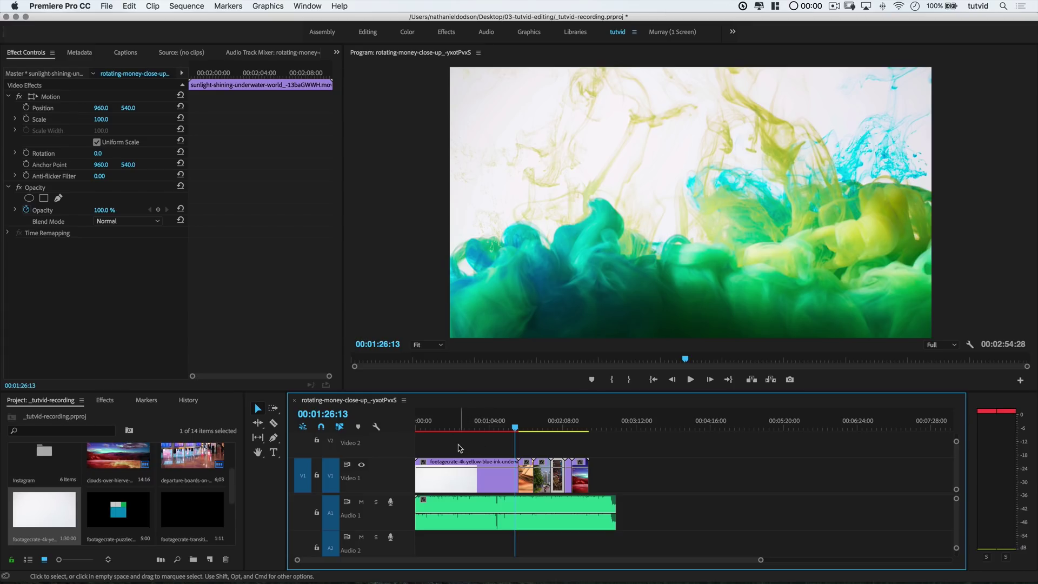
Paste a copy of the ink clip at the sequence end, then delete it.
left_click(457, 483)
left_click(617, 427)
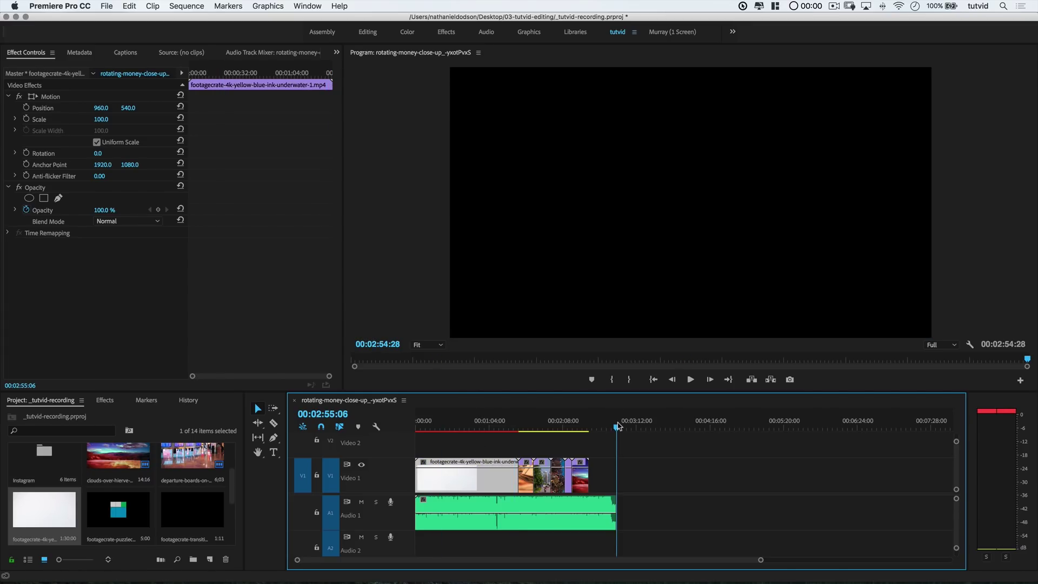
key("super+v")
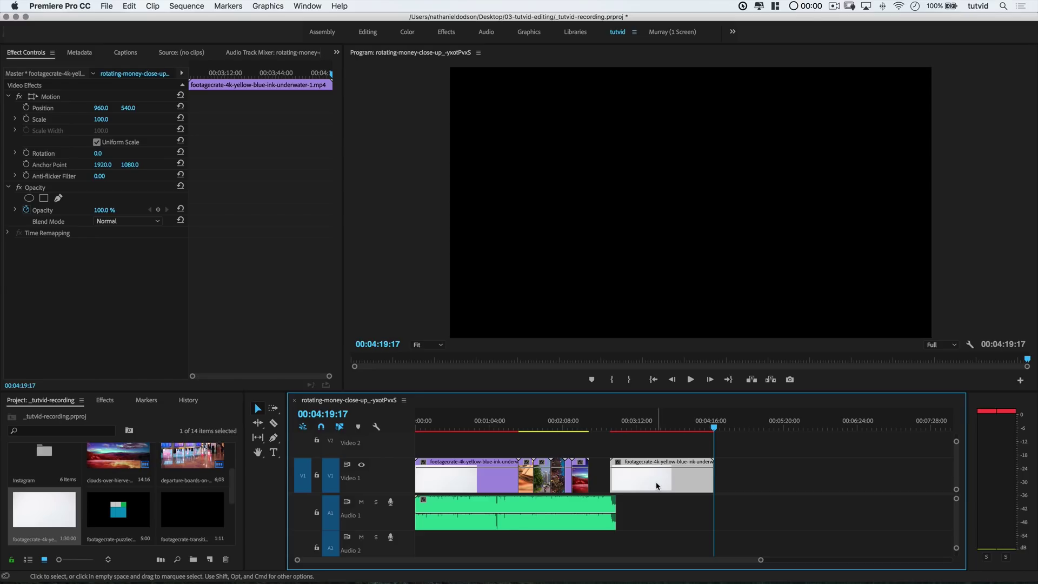
key("Delete")
left_click(644, 428)
Make the timeline panel taller and toggle V1 track targeting off and back on.
left_click_drag(522, 390, 522, 309)
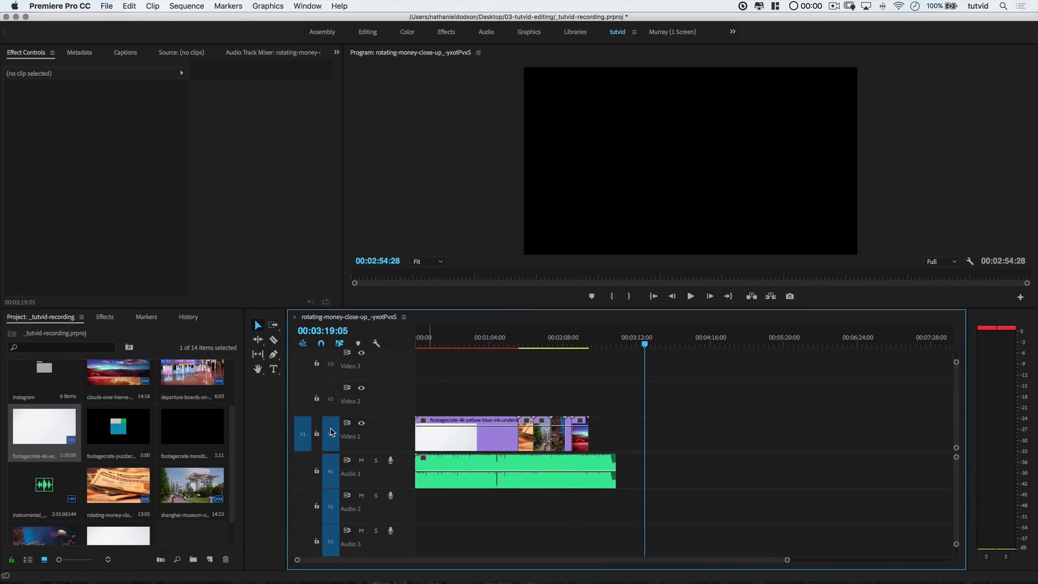
left_click(333, 433)
left_click(332, 433)
scroll(353, 436, "up", 1)
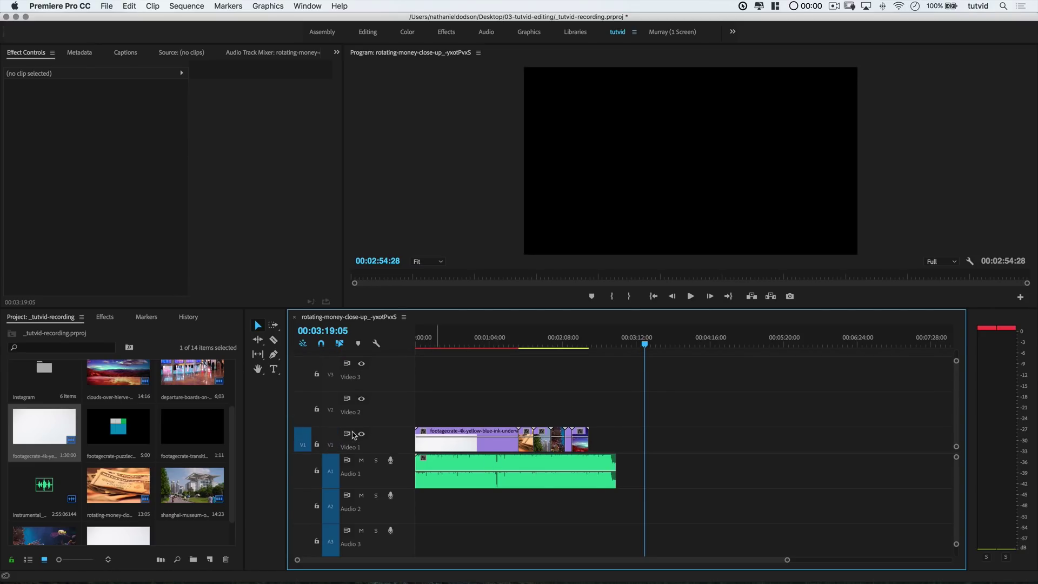
Target Video 3 and place a copy of the Shanghai museum clip on it.
left_click(331, 374)
scroll(491, 402, "down", 1)
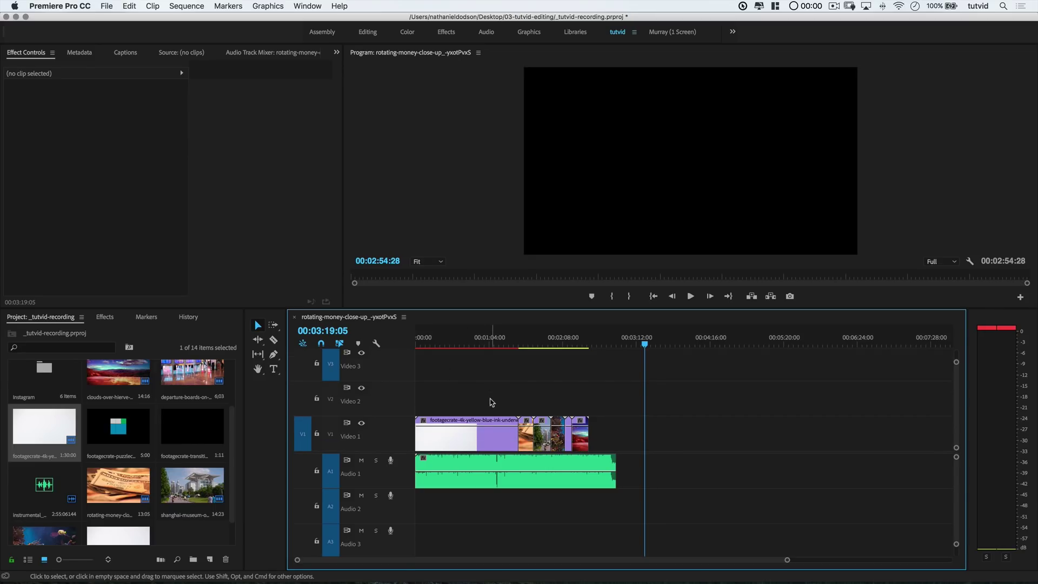
left_click(542, 437)
left_click(541, 341)
key("space")
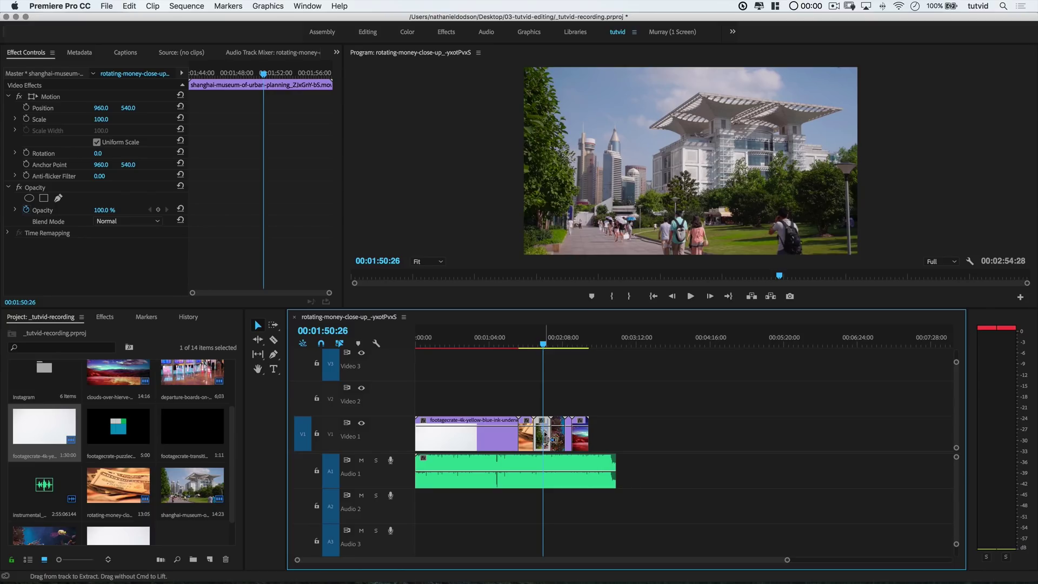
left_click_drag(545, 436, 618, 373)
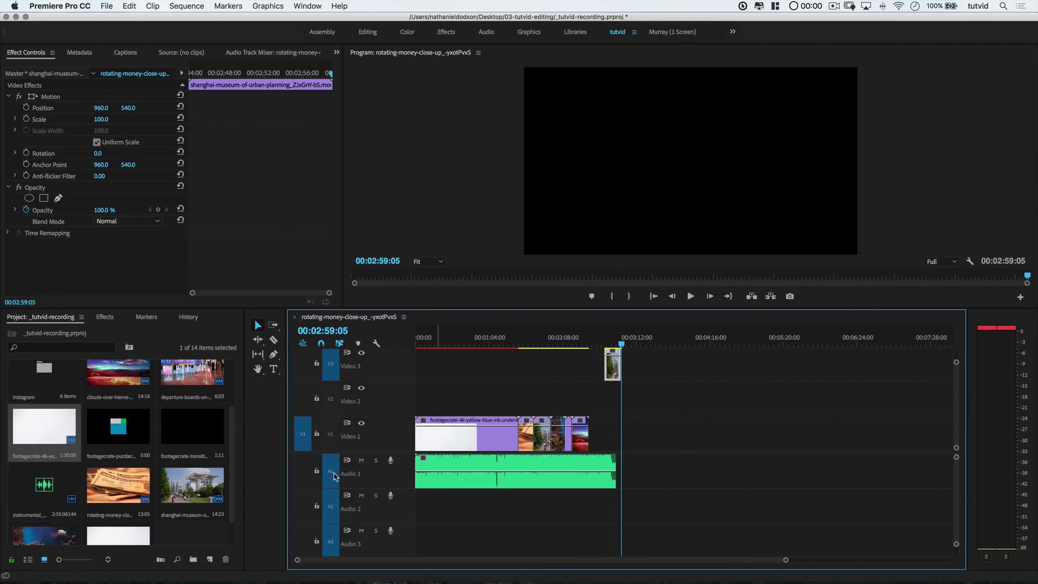
Untarget Audio 1 and Video 3 so only Video 1 is targeted.
left_click(334, 475)
left_click(335, 444)
left_click(335, 374)
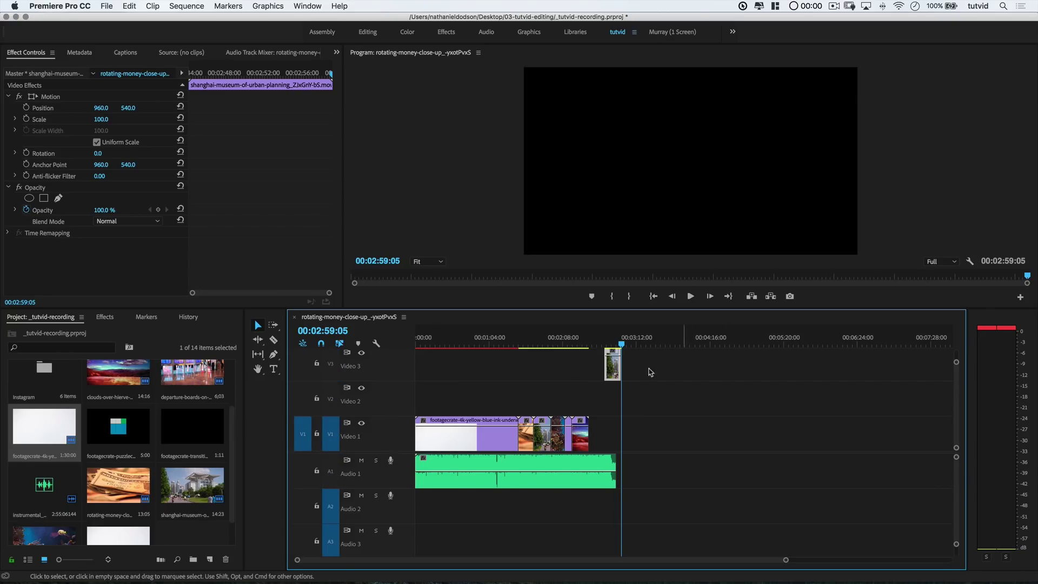
Delete the stray Video 3 clip, cut V1 and A1 at 00:00:33:25, then undo.
key("Delete")
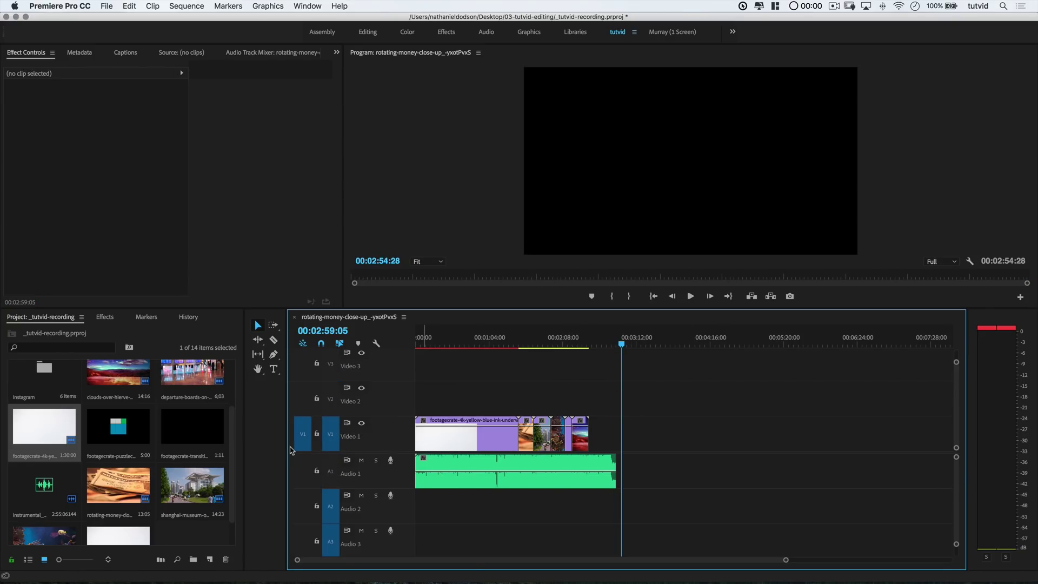
key("Up")
left_click(334, 469)
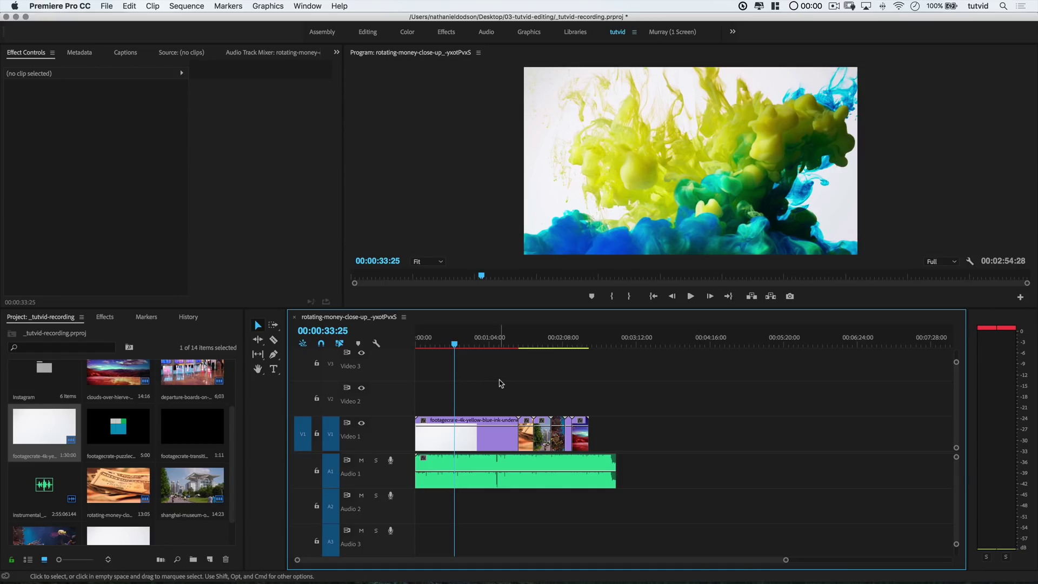
key("super+k")
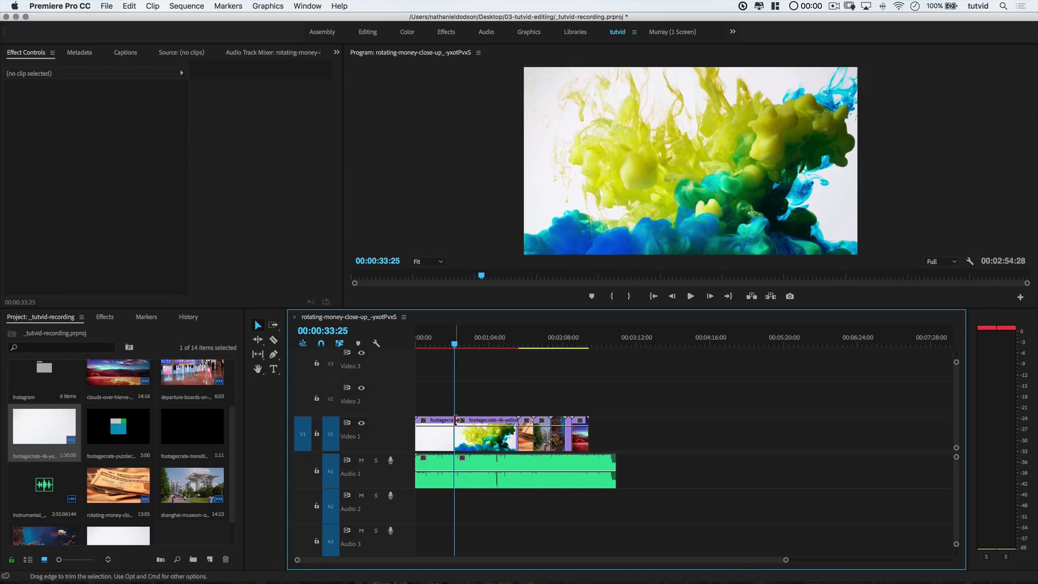
left_click(474, 433)
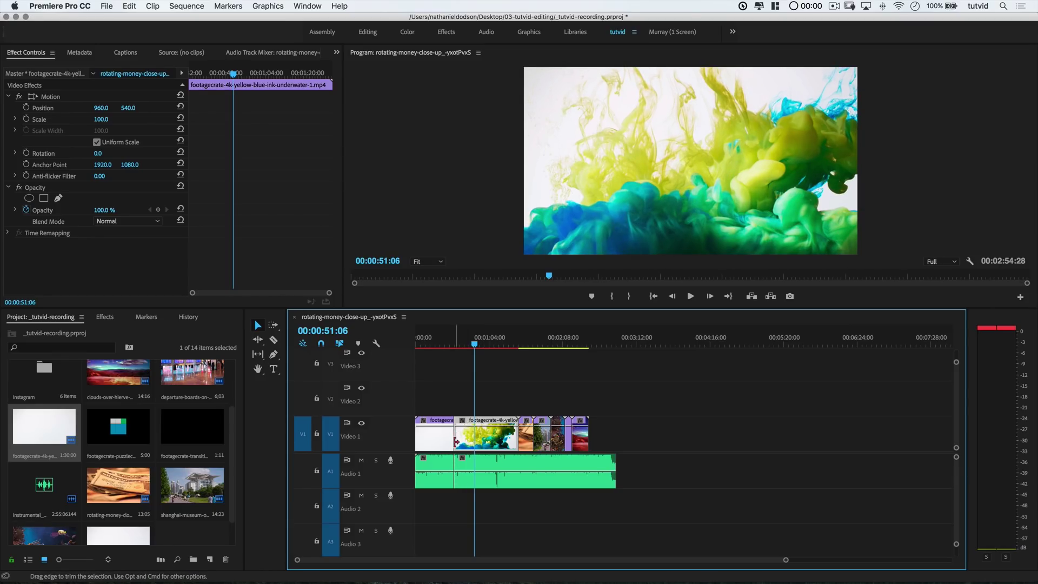
key("super+z")
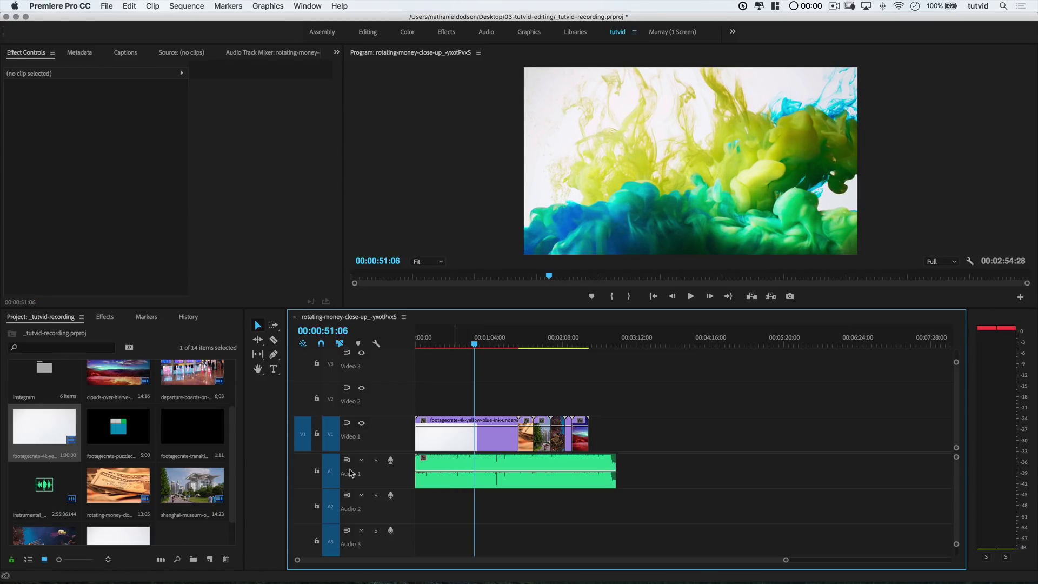
Untarget Audio 1 and cut only the Video 1 clip at 00:00:33:25.
left_click(336, 473)
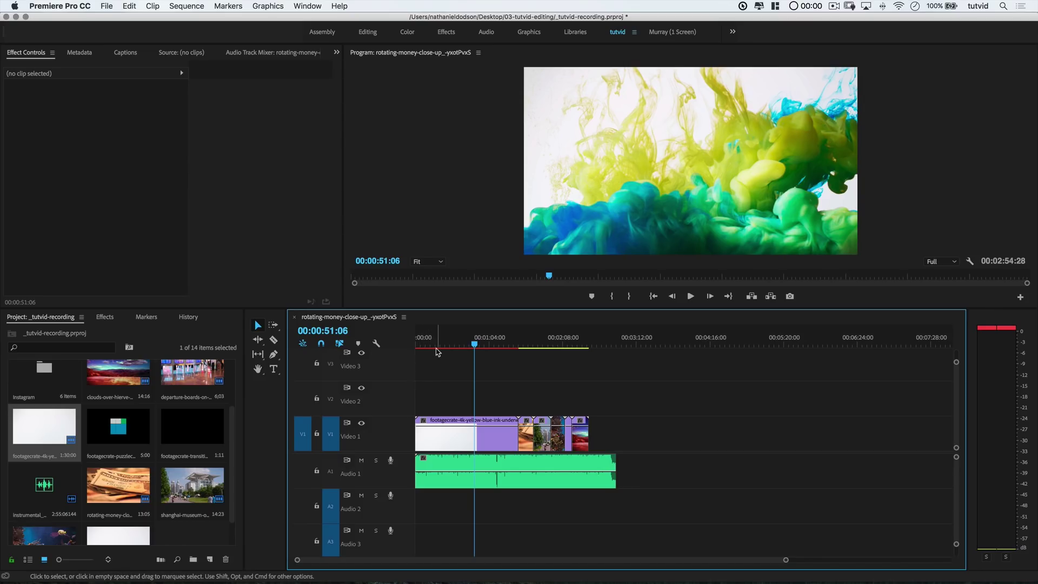
key("End")
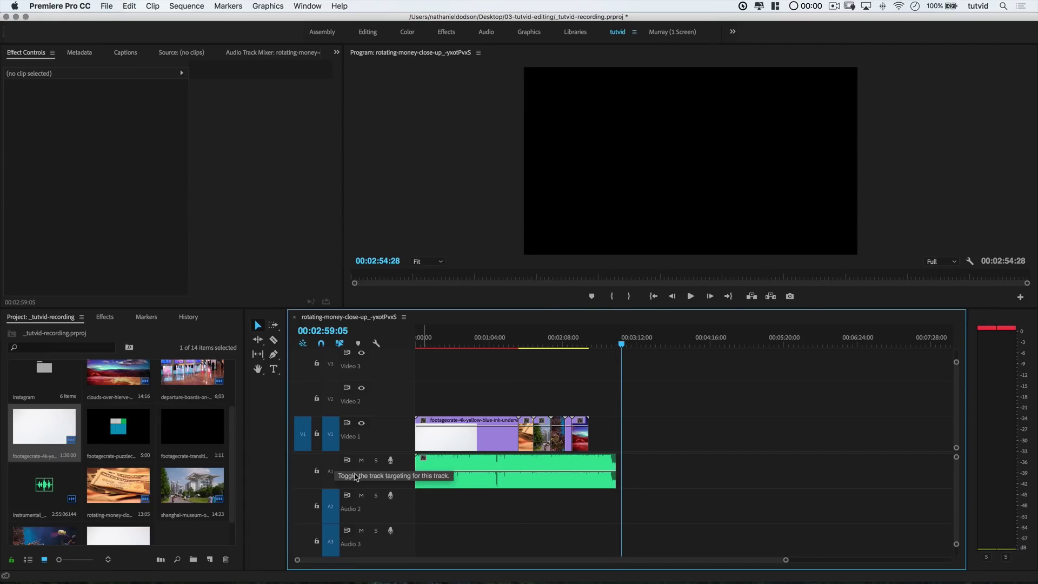
left_click_drag(490, 348, 454, 348)
key("cmd+k")
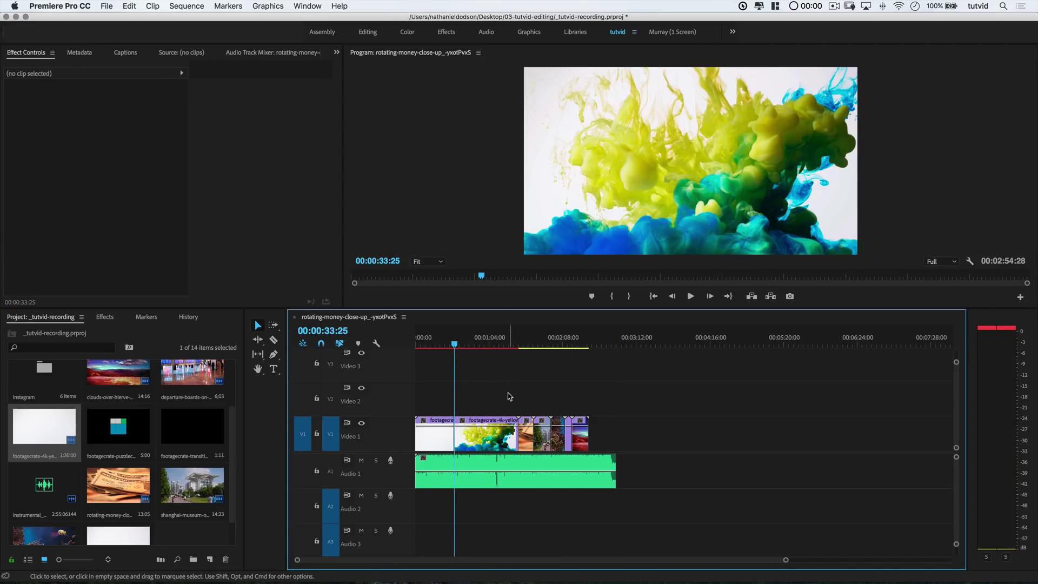
left_click(465, 436)
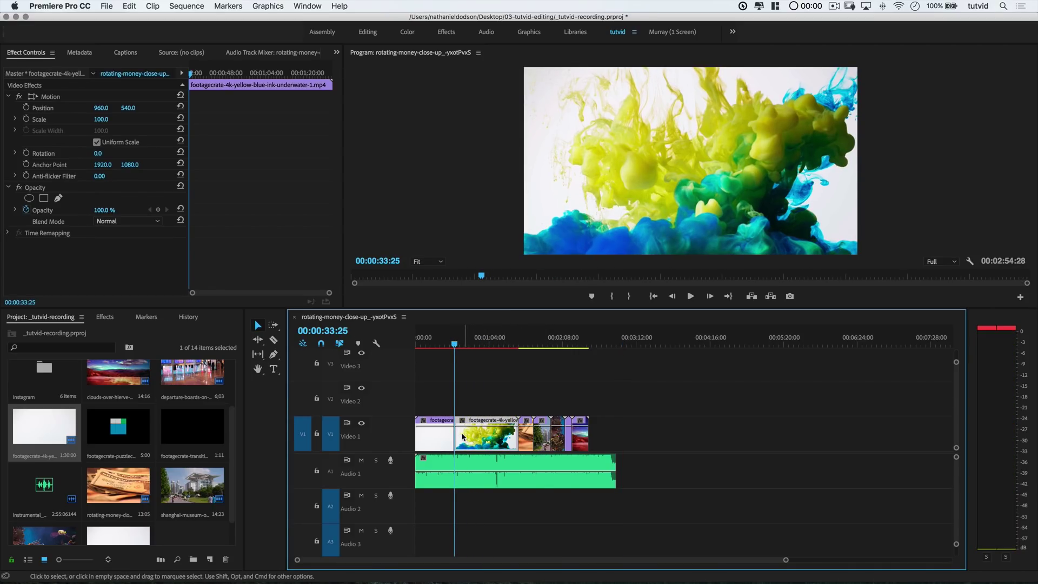
left_click(460, 476)
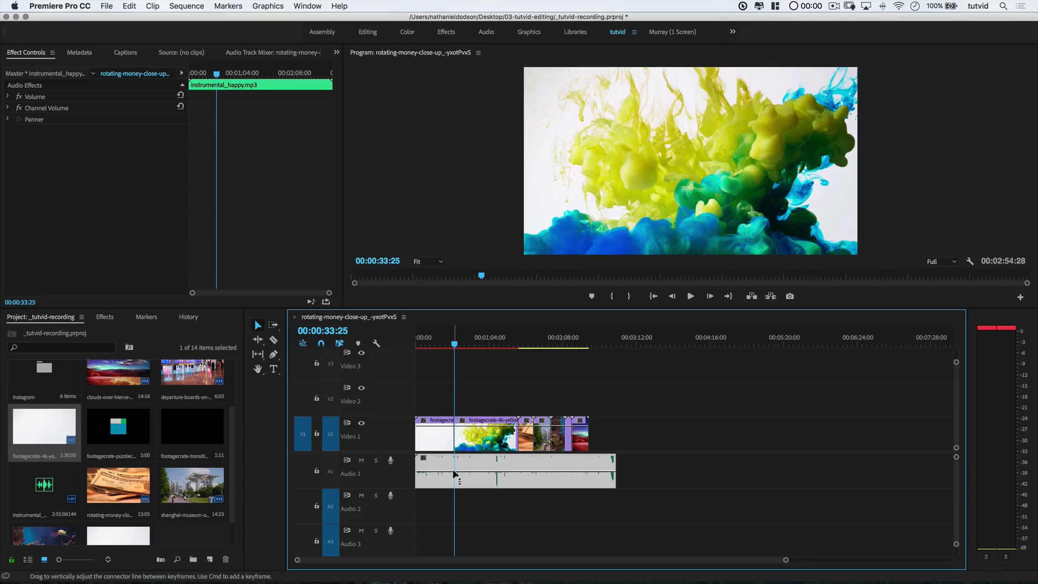
left_click(468, 430)
Undo the yellow-ink cut and Alt-click to select the video clip apart from its audio.
key("cmd+z")
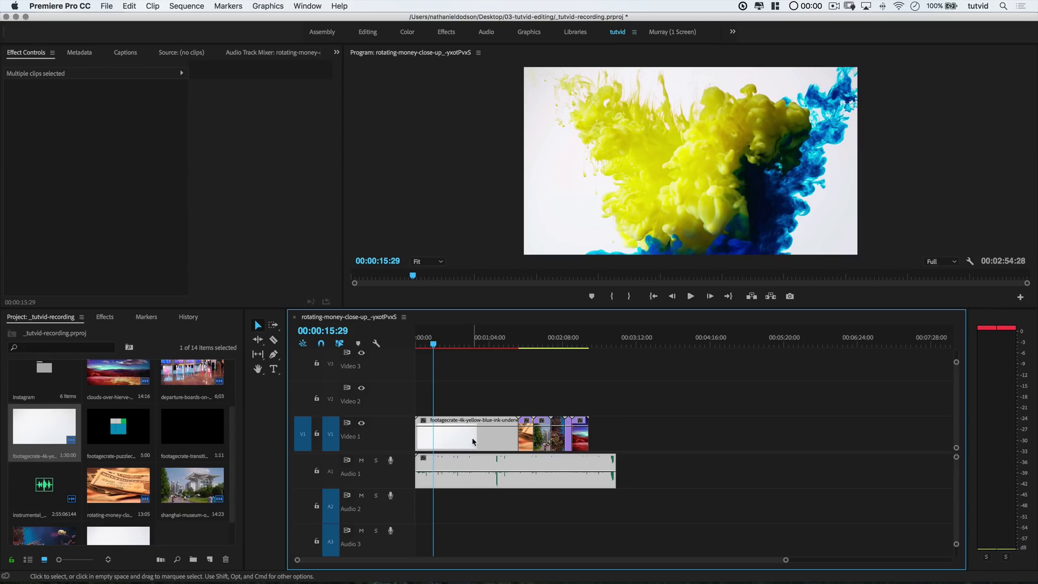
left_click(476, 379)
left_click(479, 433)
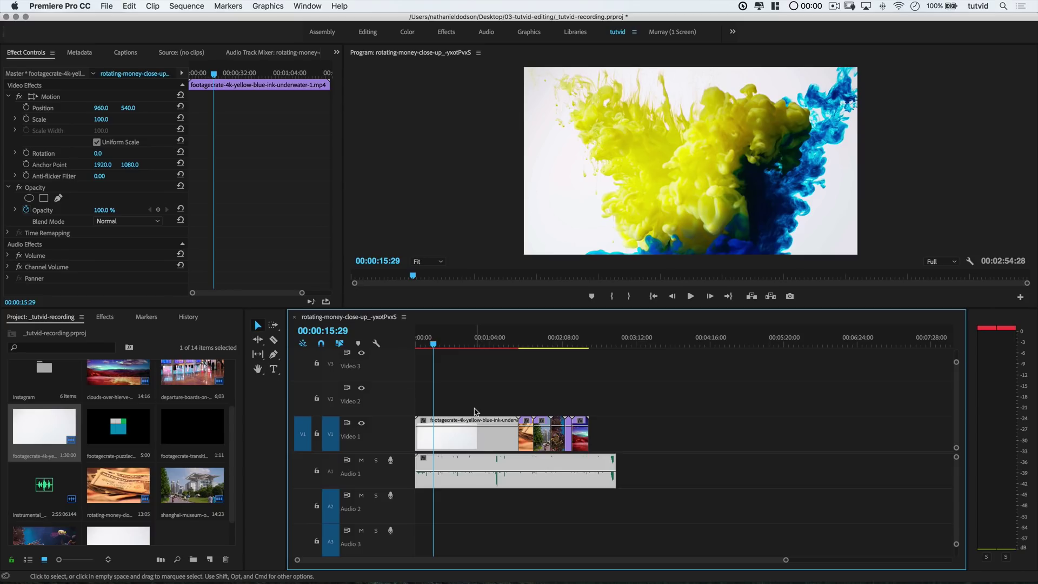
left_click(475, 412)
left_click(476, 428)
left_click(477, 400)
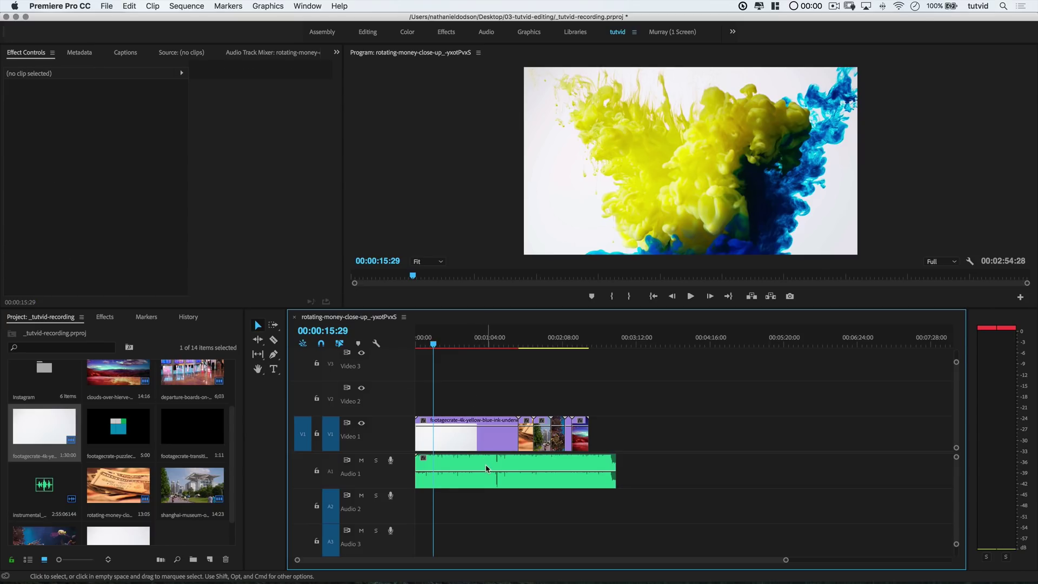
Slide the music clip later and undo it, then return the playhead to the start.
left_click_drag(486, 465, 546, 468)
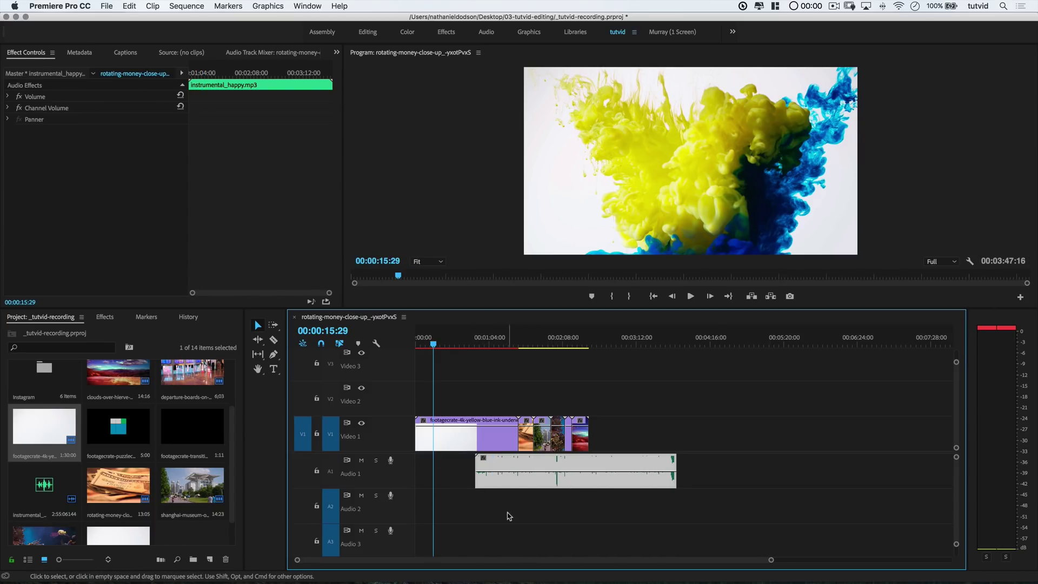
key("super+z")
left_click(486, 465)
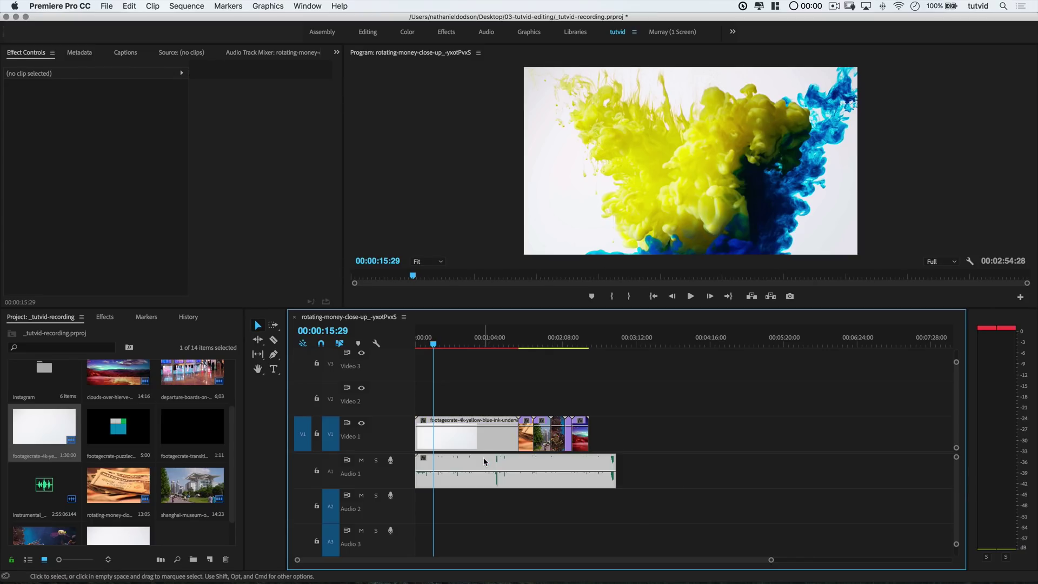
left_click(489, 534)
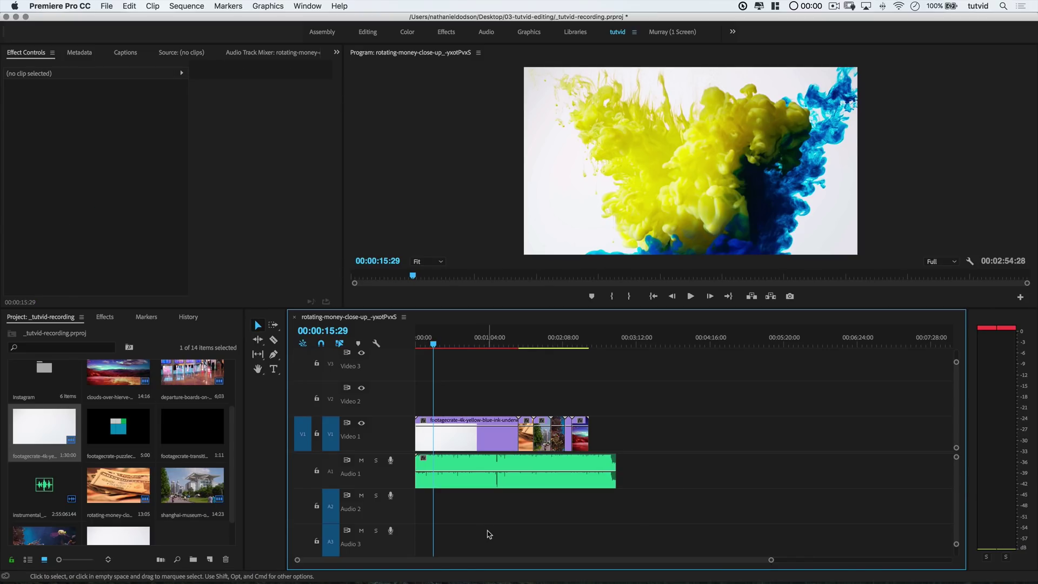
key("super+z")
key("Home")
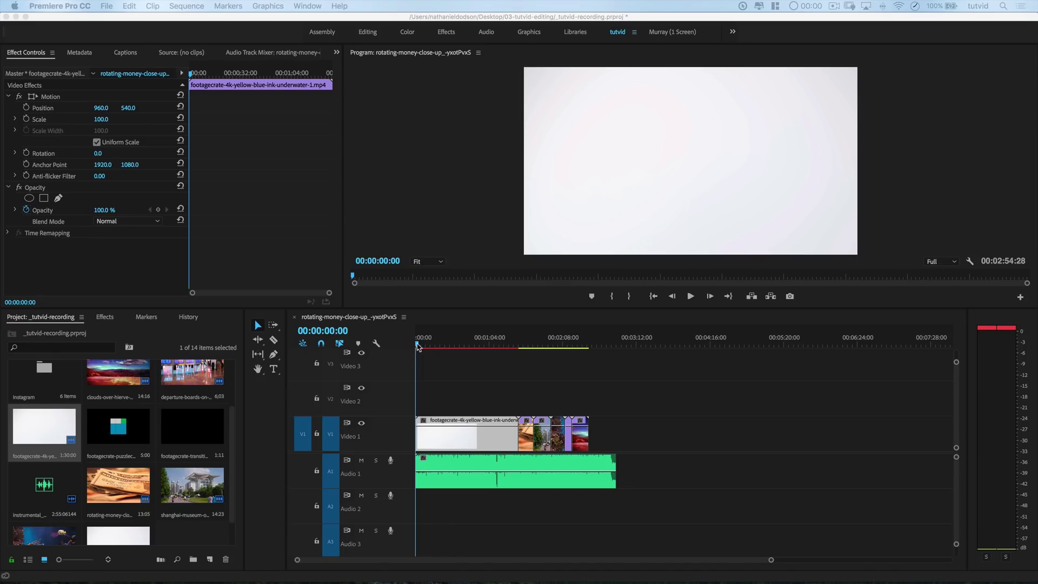
Play the sequence at full resolution, then stop playback.
key("space")
left_click(461, 358)
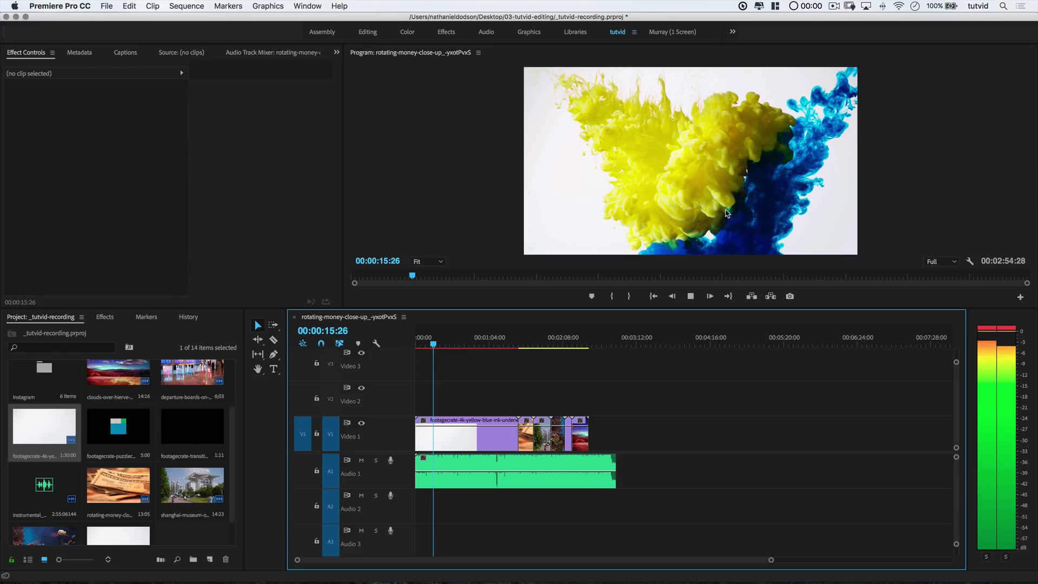
key("space")
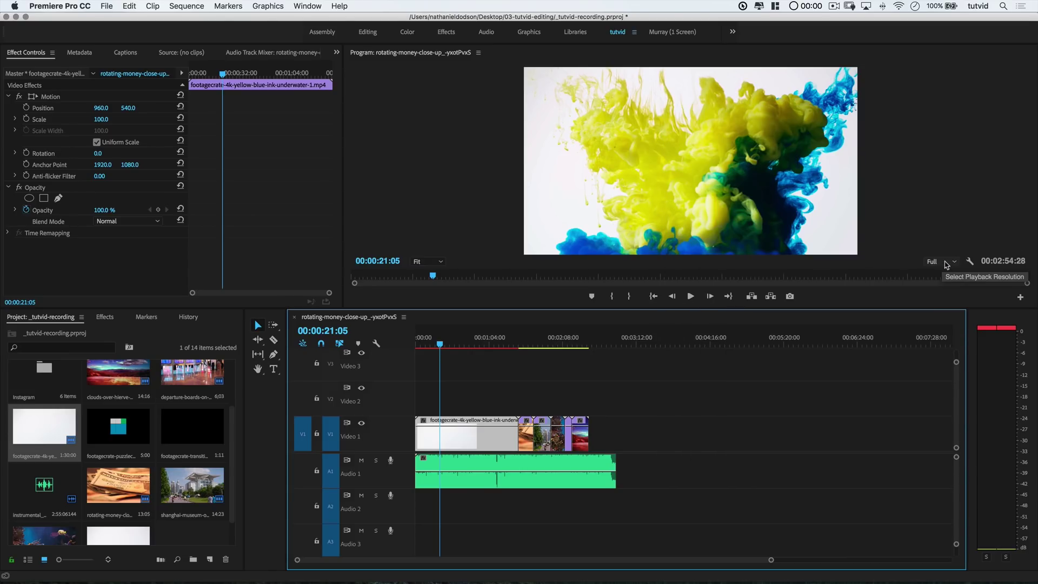
Set the Program monitor playback resolution to 1/4 and replay the sequence from the start.
left_click(947, 265)
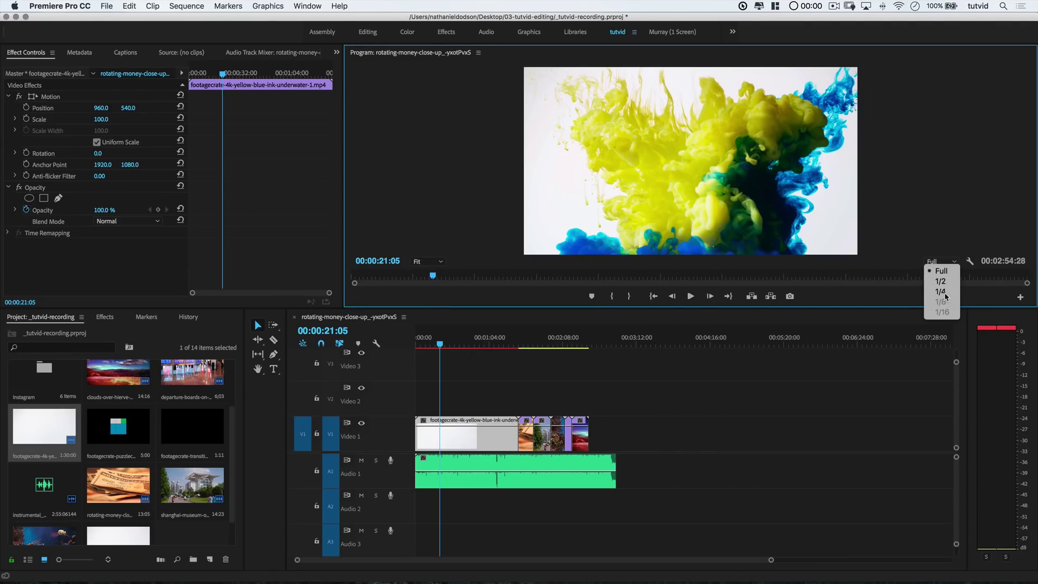
left_click(928, 300)
left_click(473, 400)
key("Home")
left_click(467, 381)
key("space")
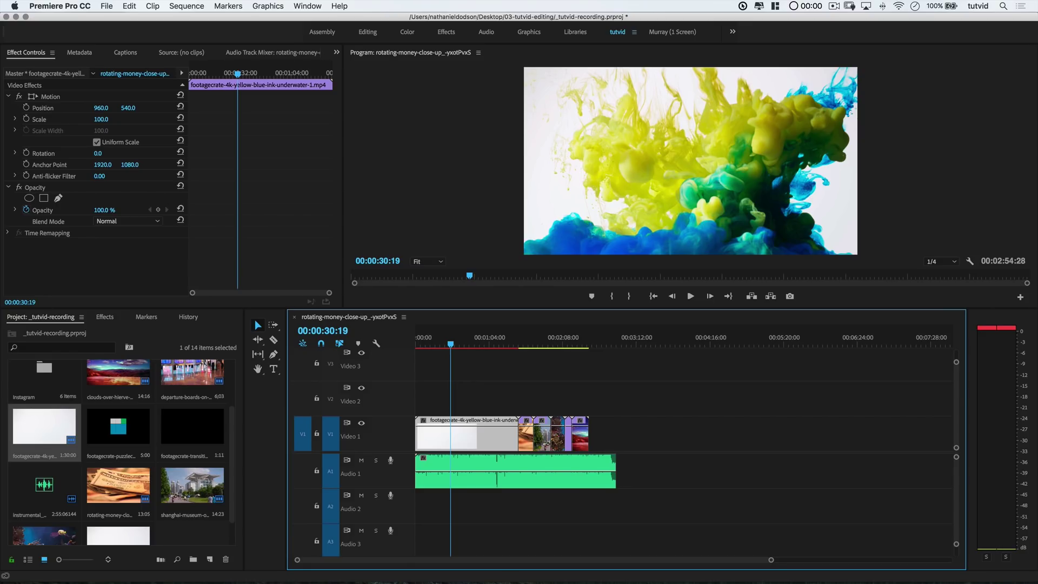
Place the puzzle clip on Video 2 above the ink clip and preview the overlay.
left_click(487, 517)
left_click(476, 444)
left_click(473, 391)
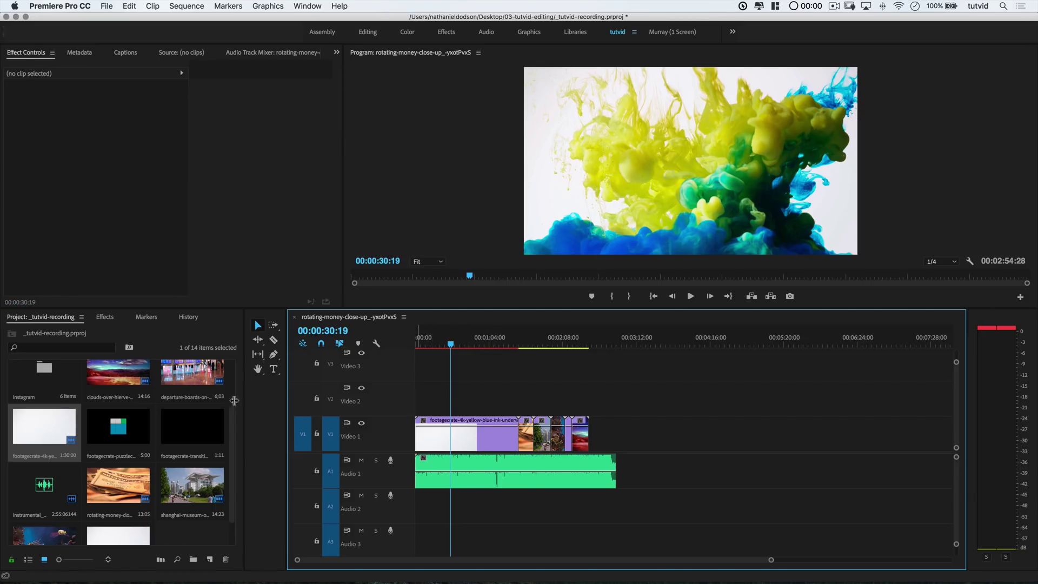
left_click_drag(116, 429, 452, 387)
left_click(426, 434)
key("space")
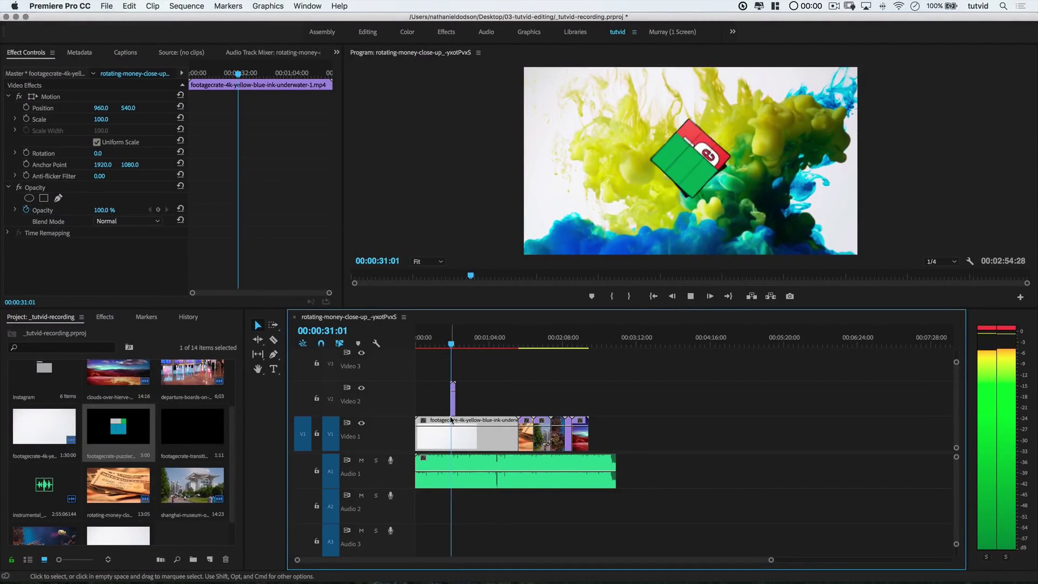
key("space")
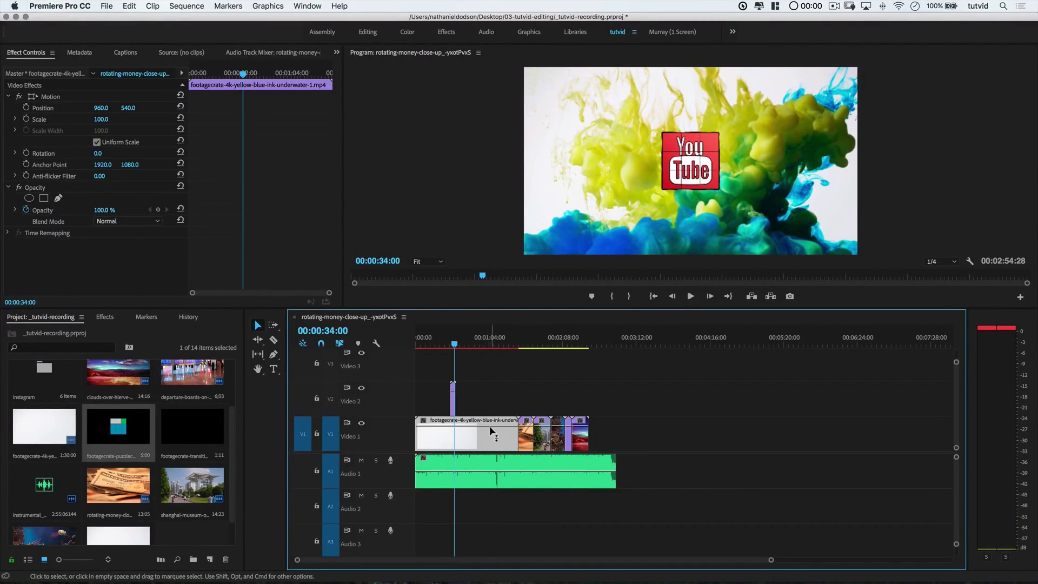
Split the ink clip at 00:00:54:29, delete the section after it and close the gap.
left_click(438, 344)
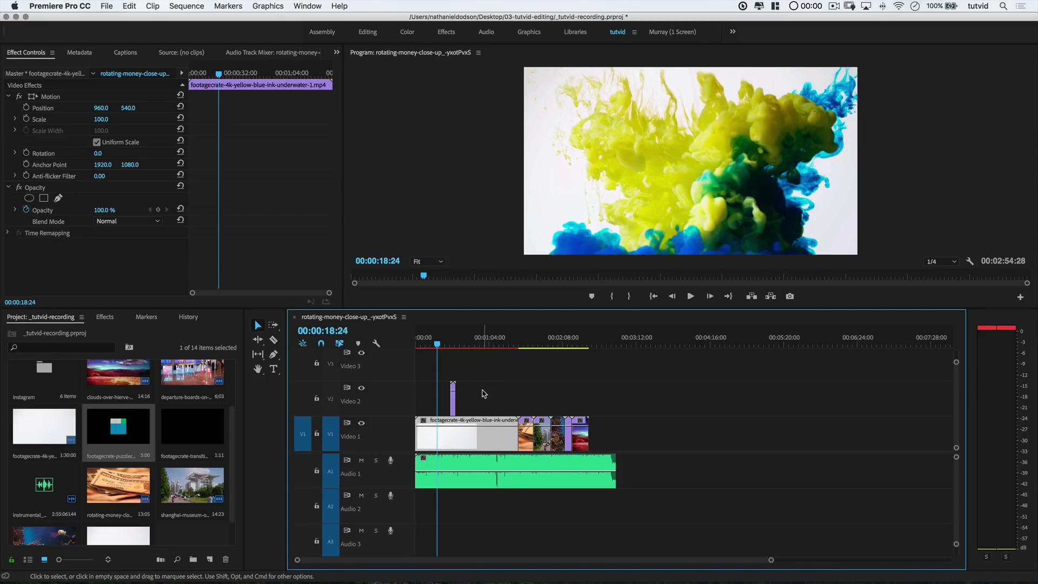
left_click_drag(472, 346, 478, 345)
key("super+k")
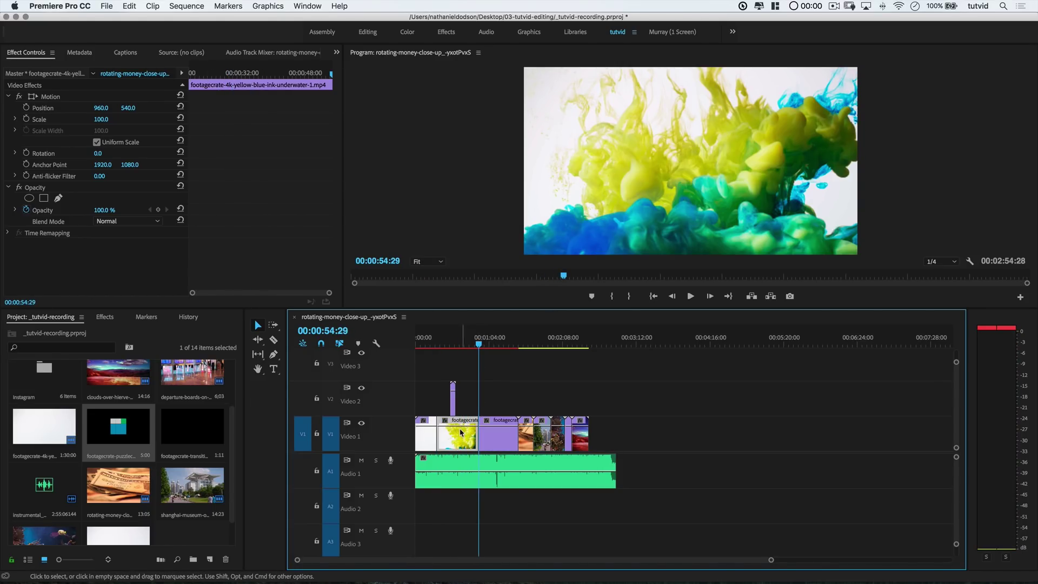
left_click(461, 433)
key("Delete")
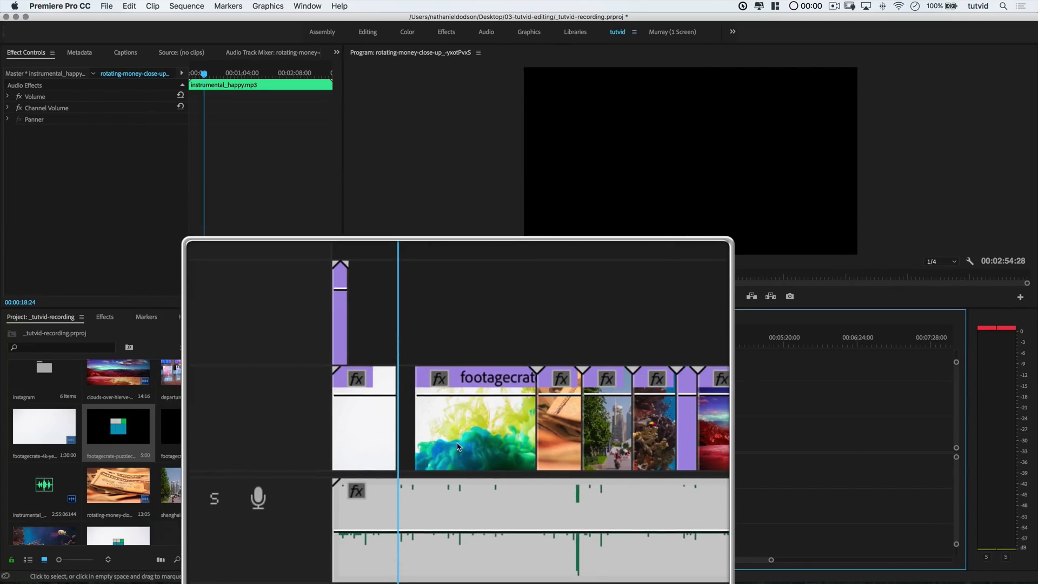
left_click(440, 432)
key("Delete")
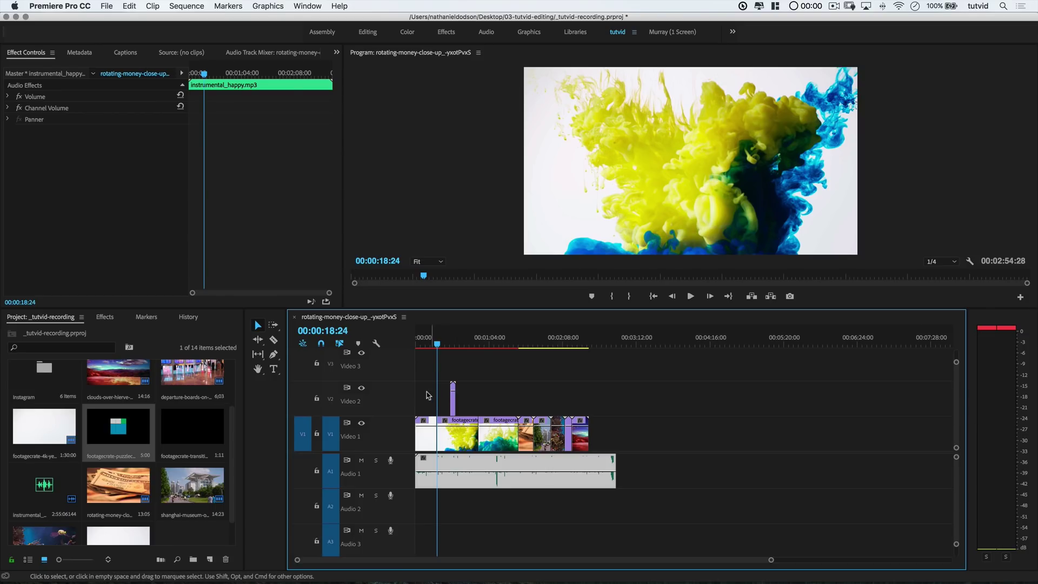
Lock Video 2 and ripple delete the yellow ink clip from Video 1.
left_click(317, 399)
left_click(463, 442)
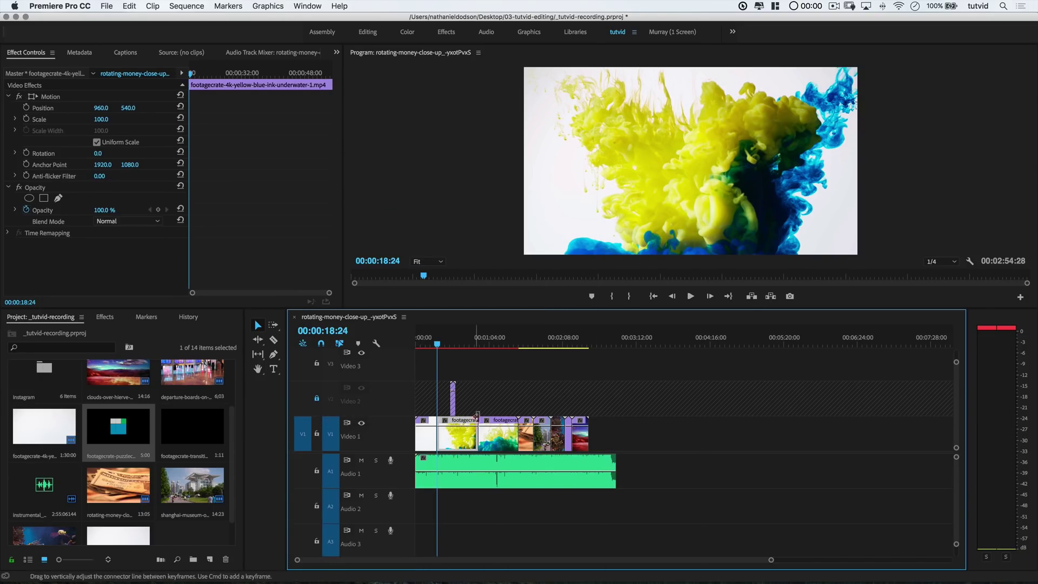
key("shift+Delete")
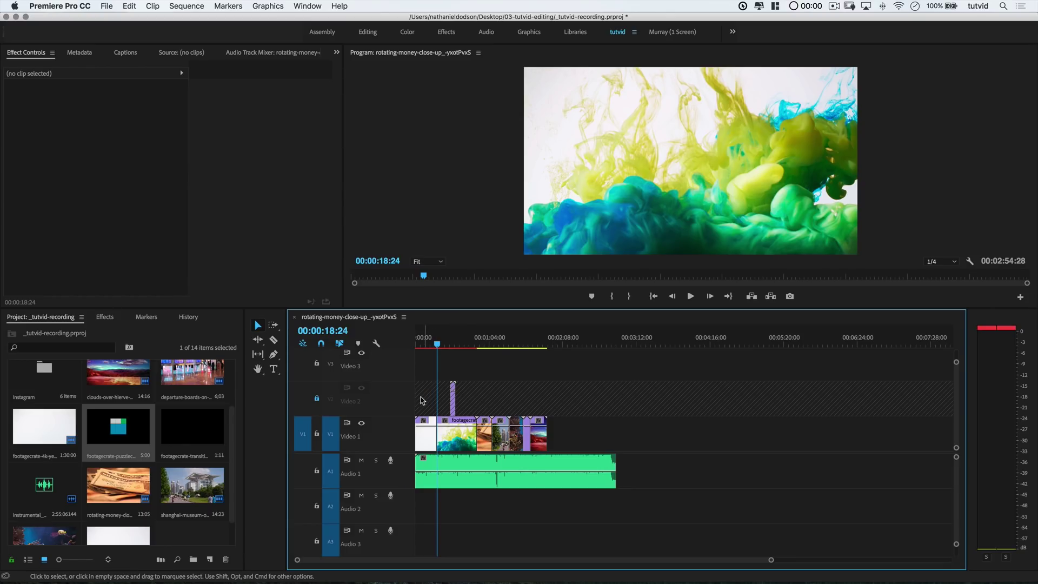
Undo the ripple delete and mark In at 00:00:19:08 and Out at 00:01:01:16.
key("super+z")
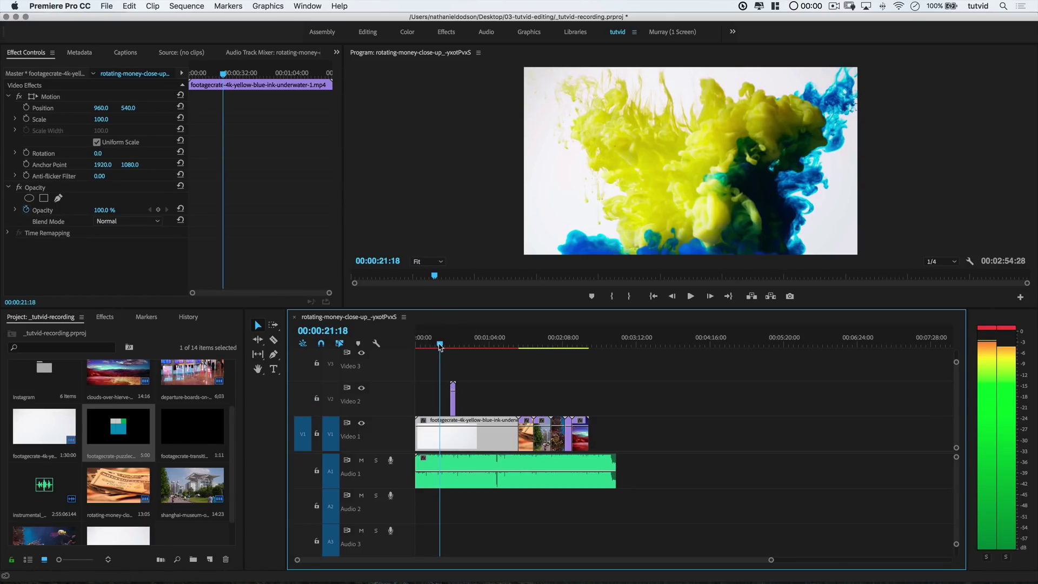
left_click(438, 348)
key("i")
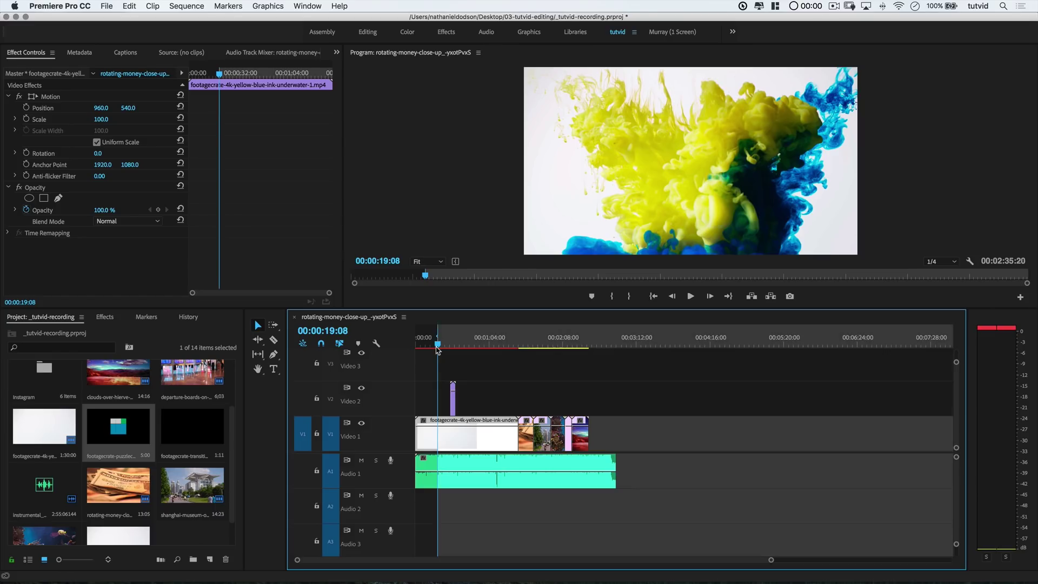
left_click(486, 340)
key("o")
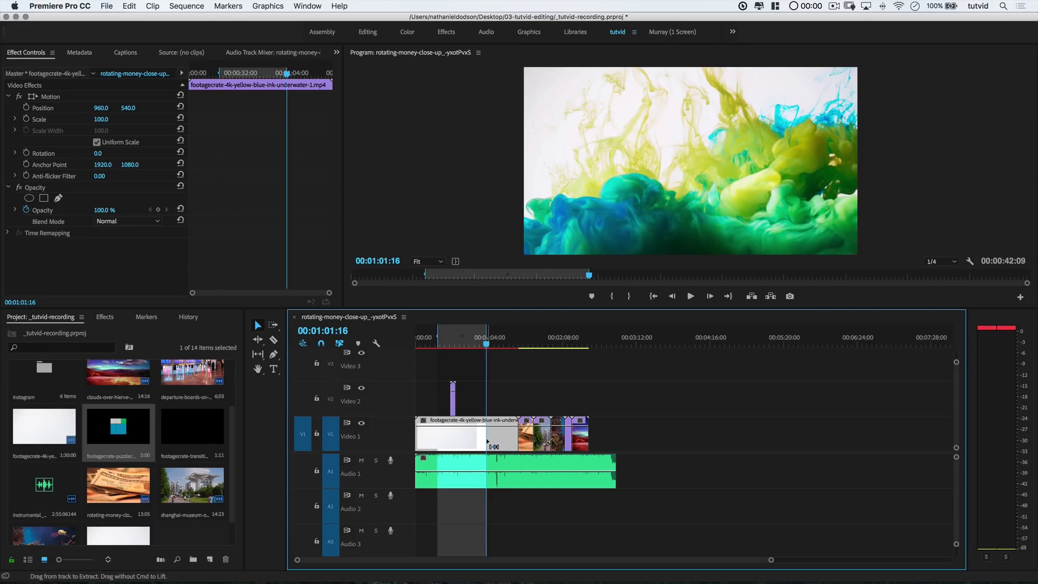
With Video 2 and Audio 1 locked, extract the marked range, play it back, then unlock both.
left_click(318, 399)
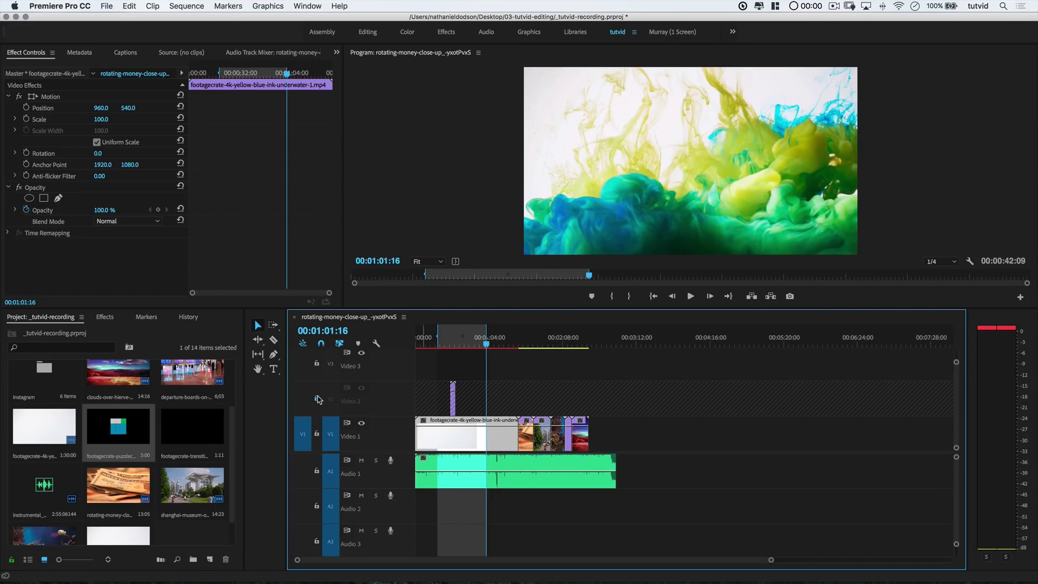
left_click(317, 471)
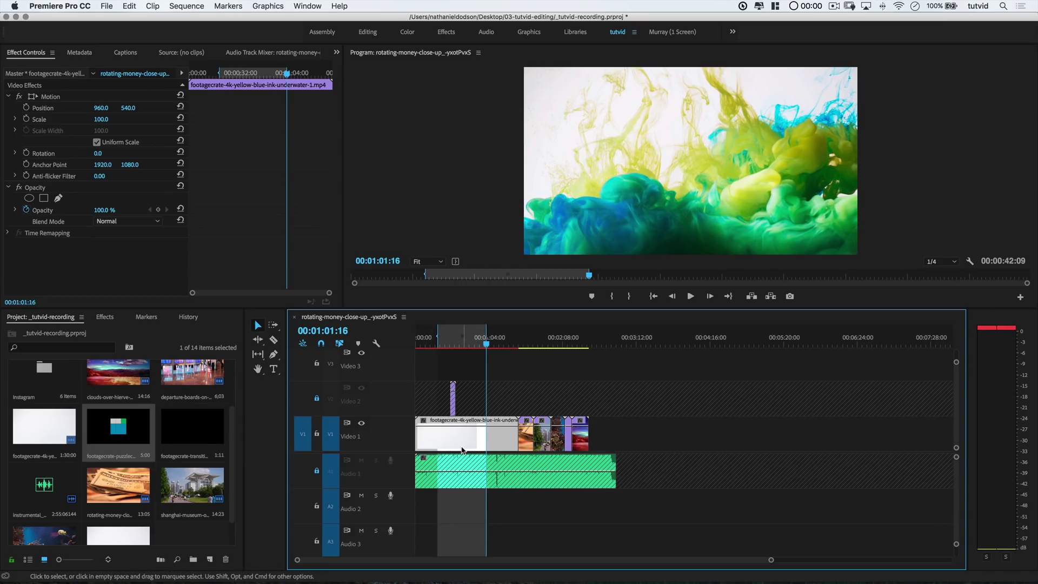
key("apostrophe")
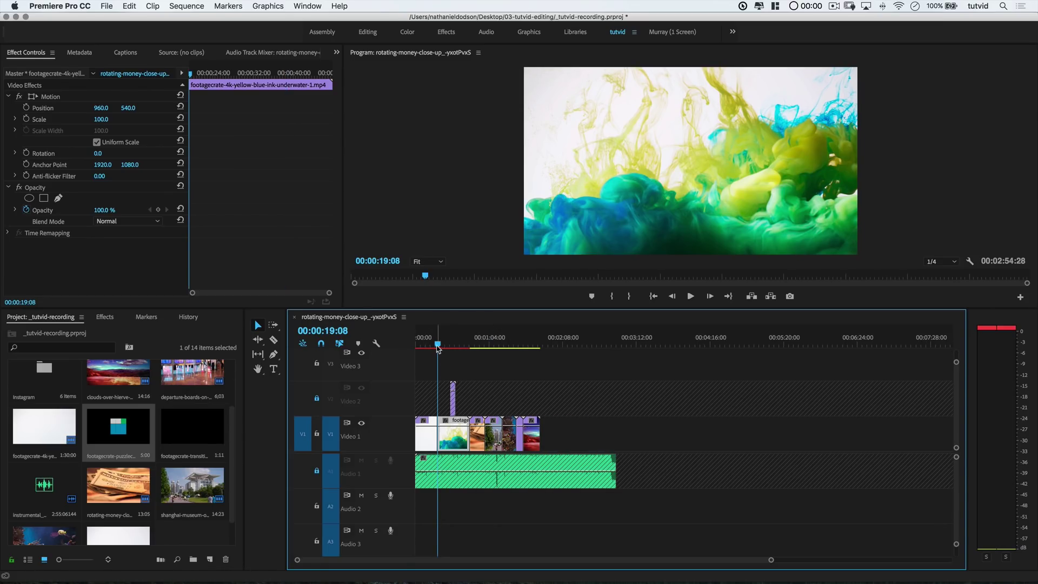
key("space")
key("space")
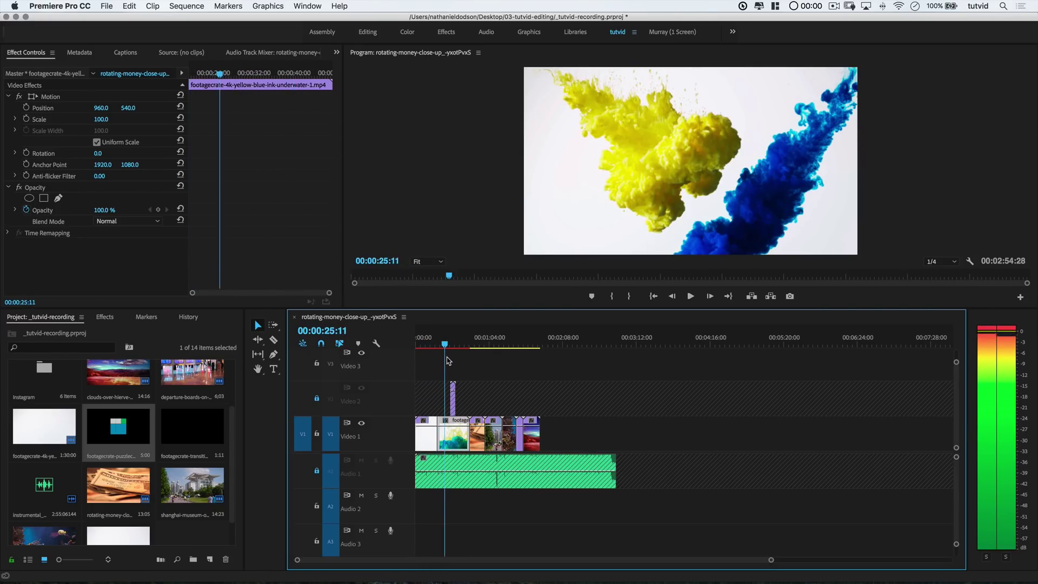
left_click(317, 399)
left_click(317, 472)
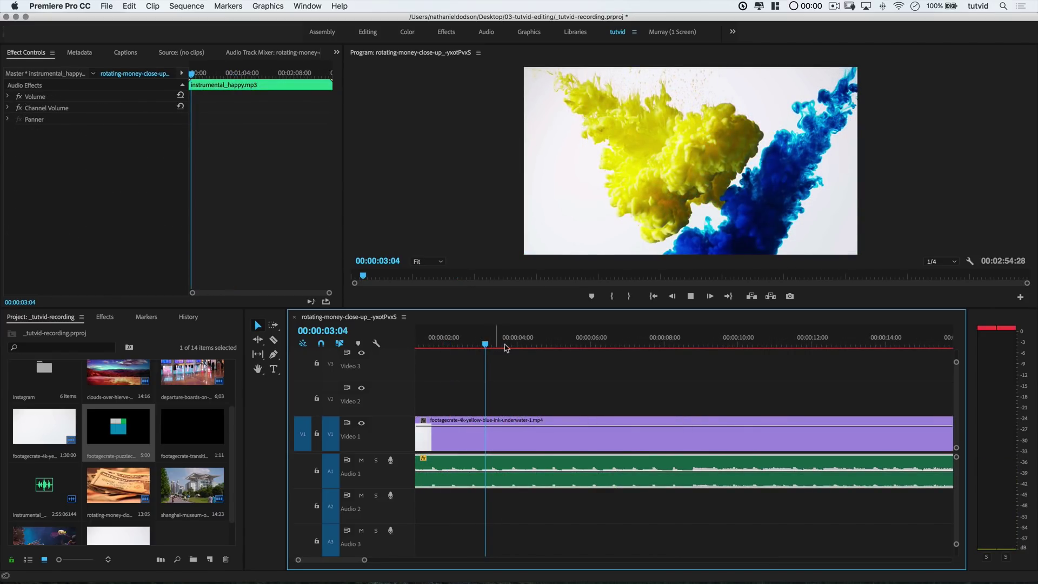
Play the sequence briefly, then undo the last change.
key("space")
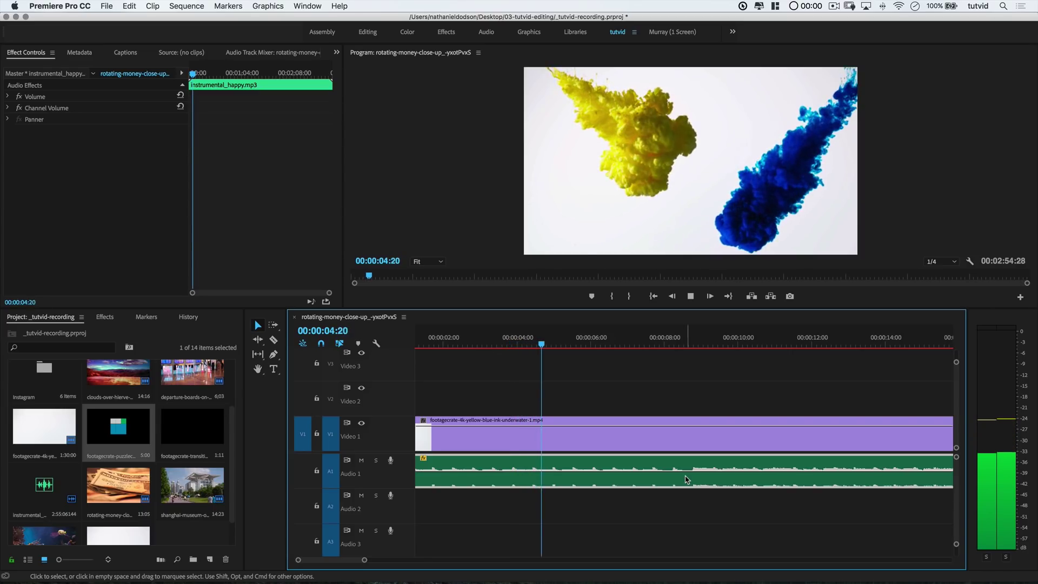
left_click(529, 365)
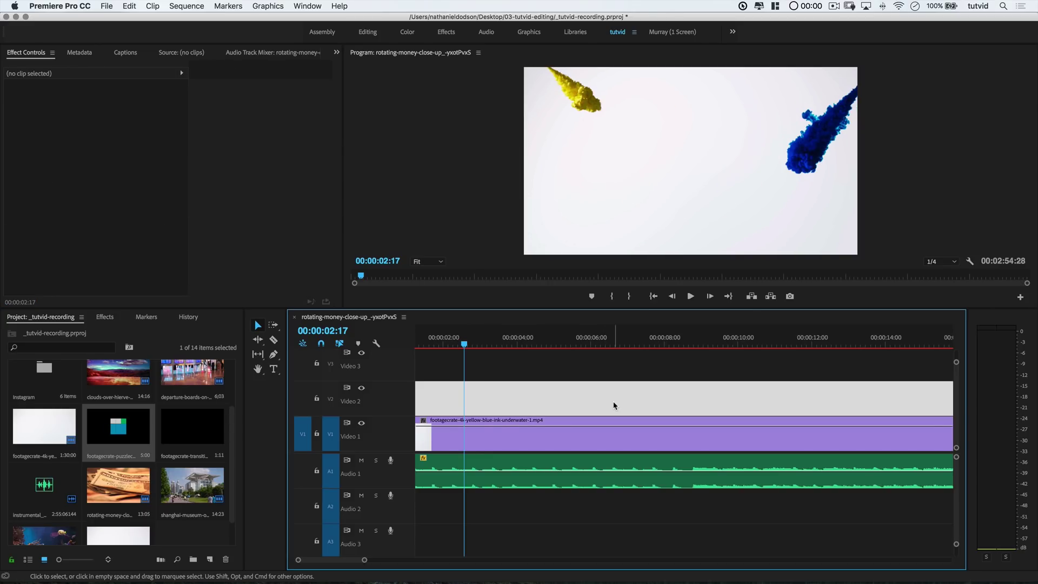
key("super+z")
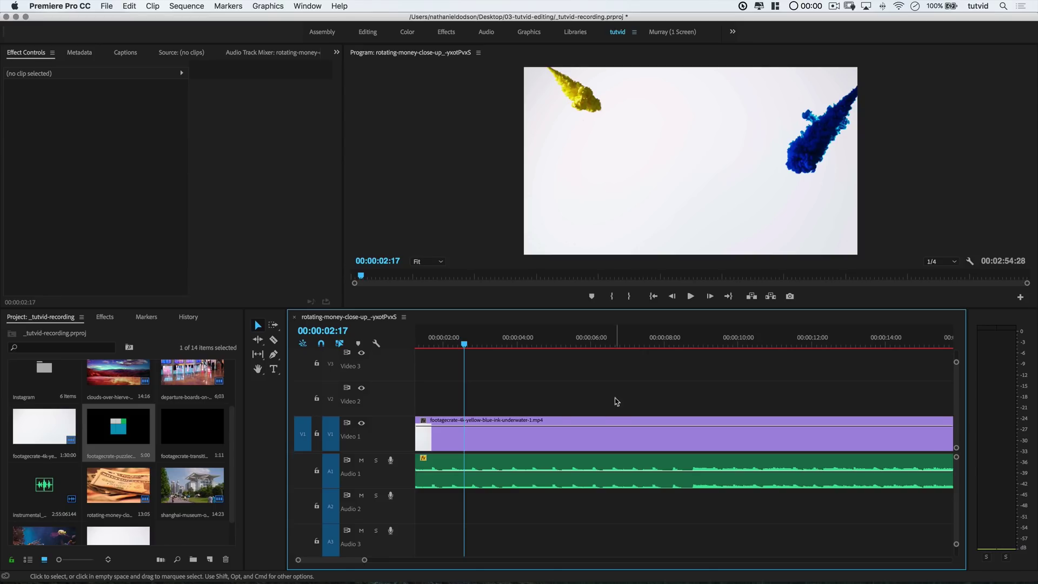
Expand the Volume effect of instrumental_happy.mp3 and play back to check its 0.0 dB level.
left_click(593, 465)
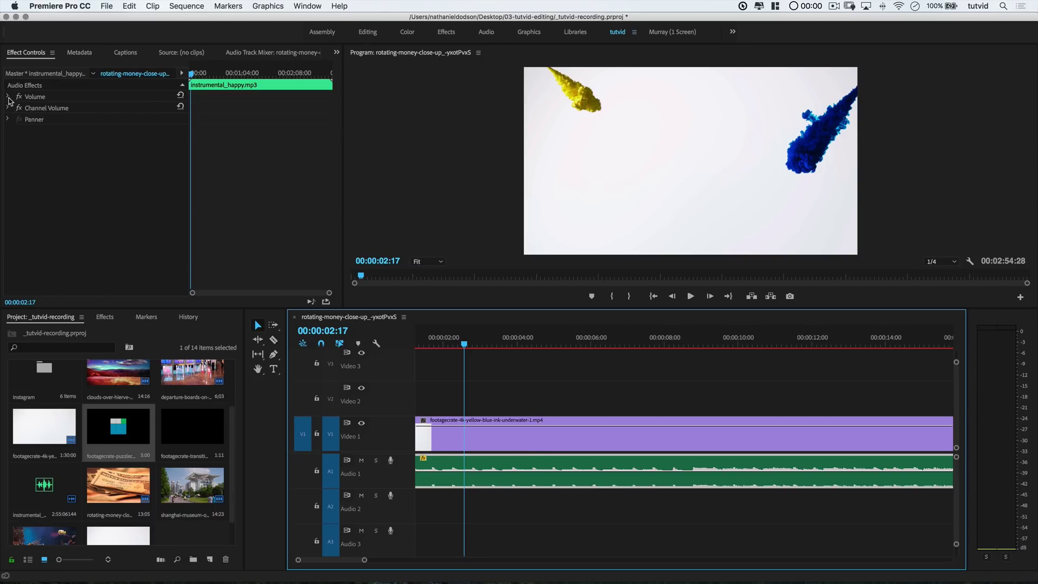
left_click(9, 97)
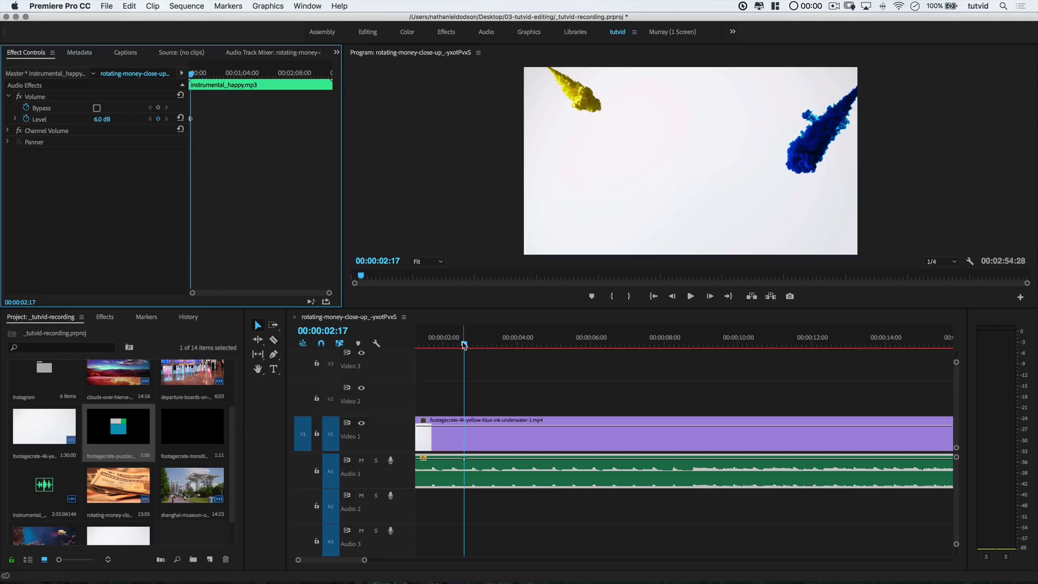
key("space")
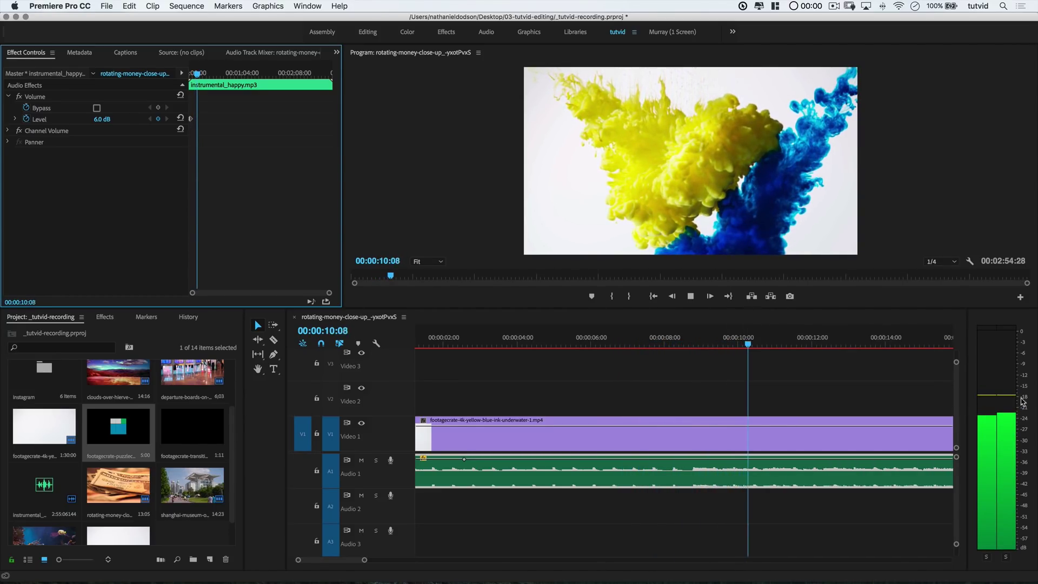
key("space")
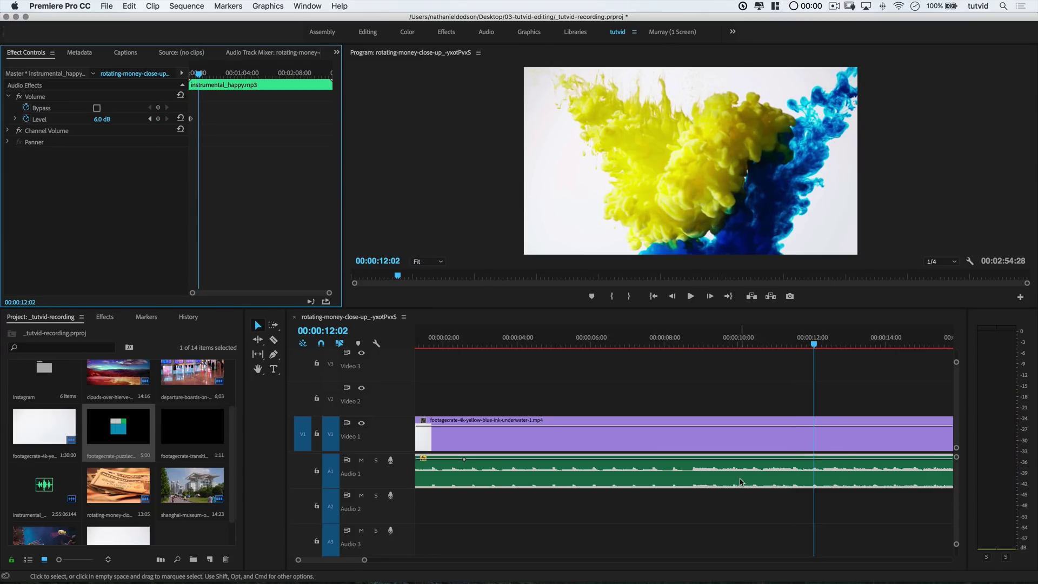
left_click(472, 339)
left_click(536, 382)
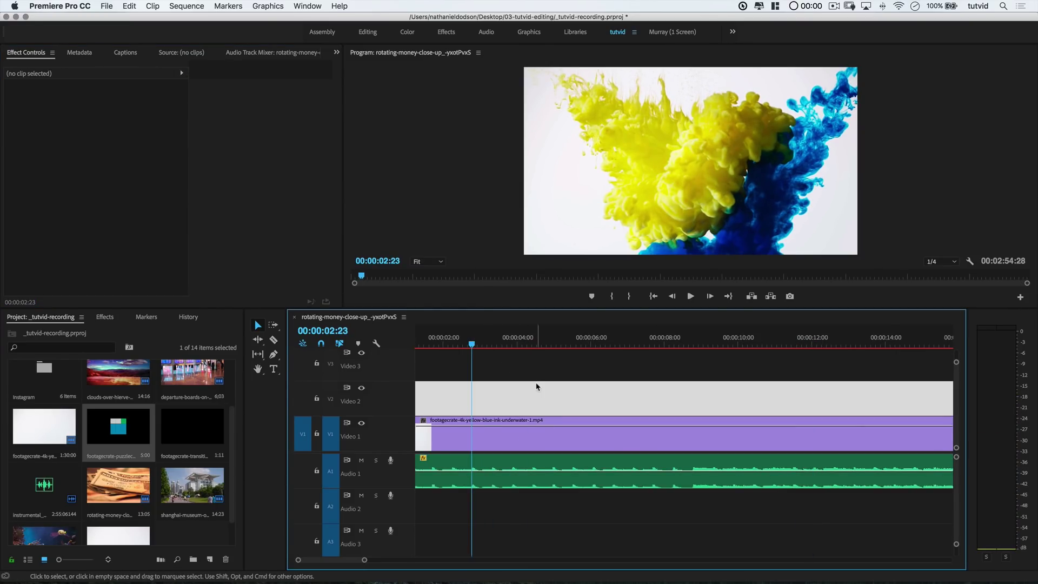
Boost the instrumental_happy.mp3 clip by +18 dB in the Audio Gain dialog.
left_click(557, 465)
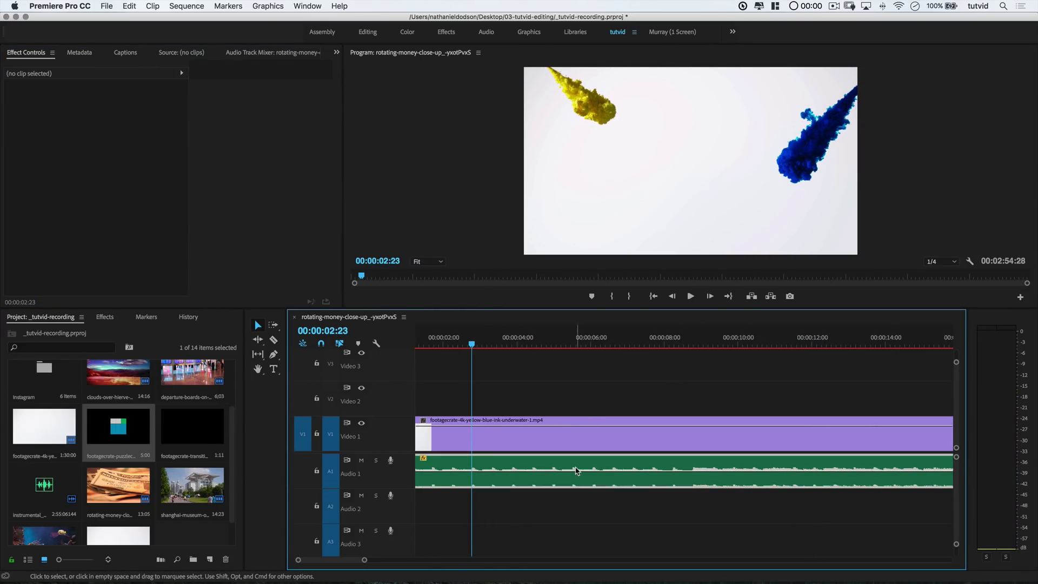
right_click(528, 466)
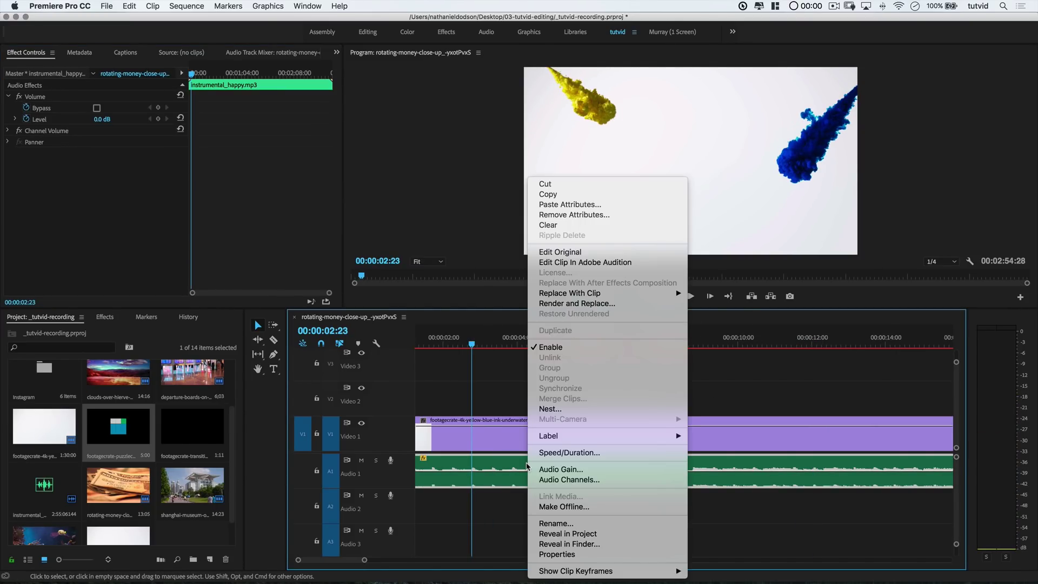
left_click(581, 467)
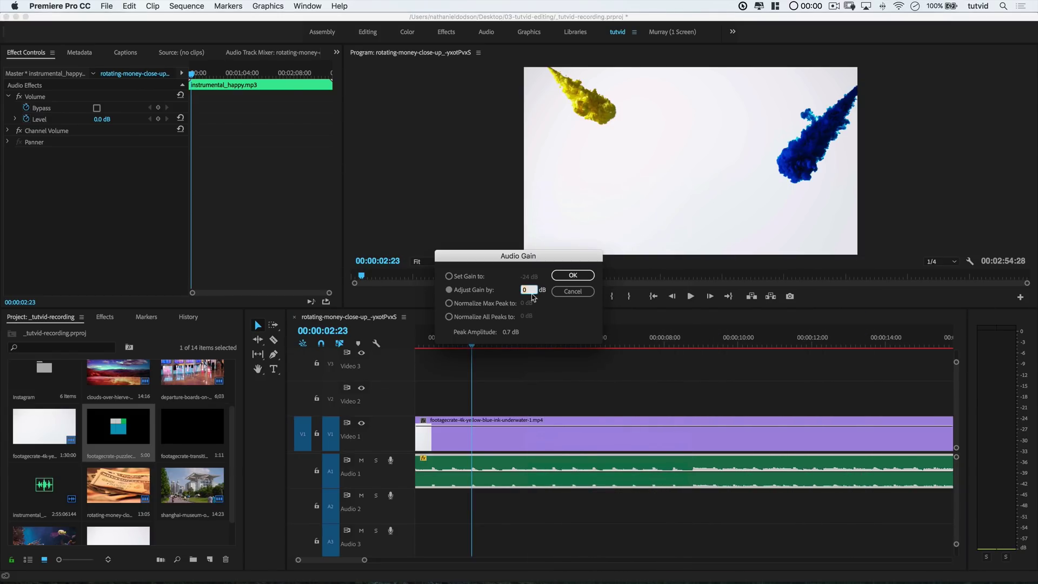
left_click_drag(517, 259, 648, 259)
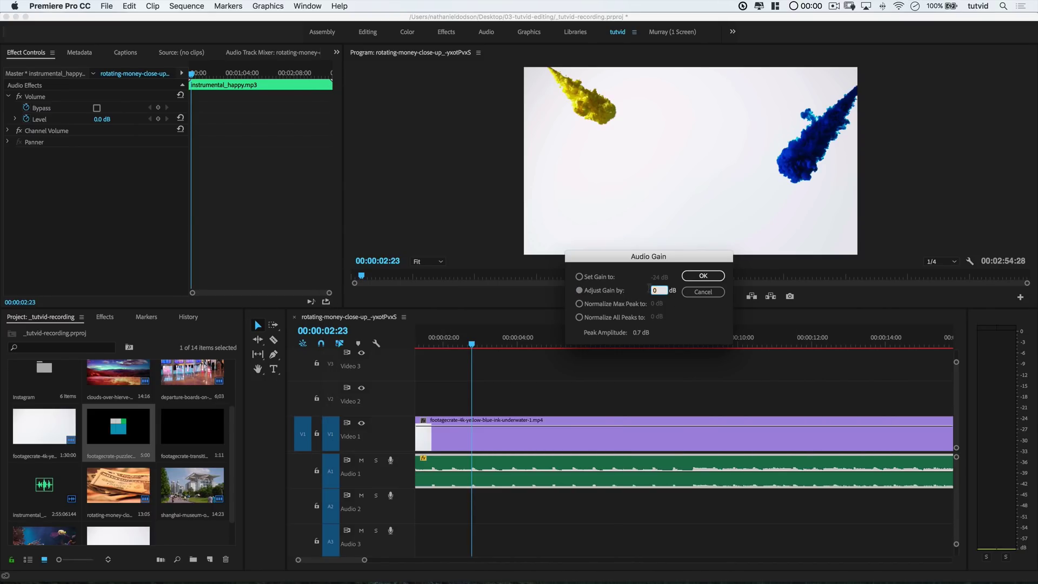
type("+")
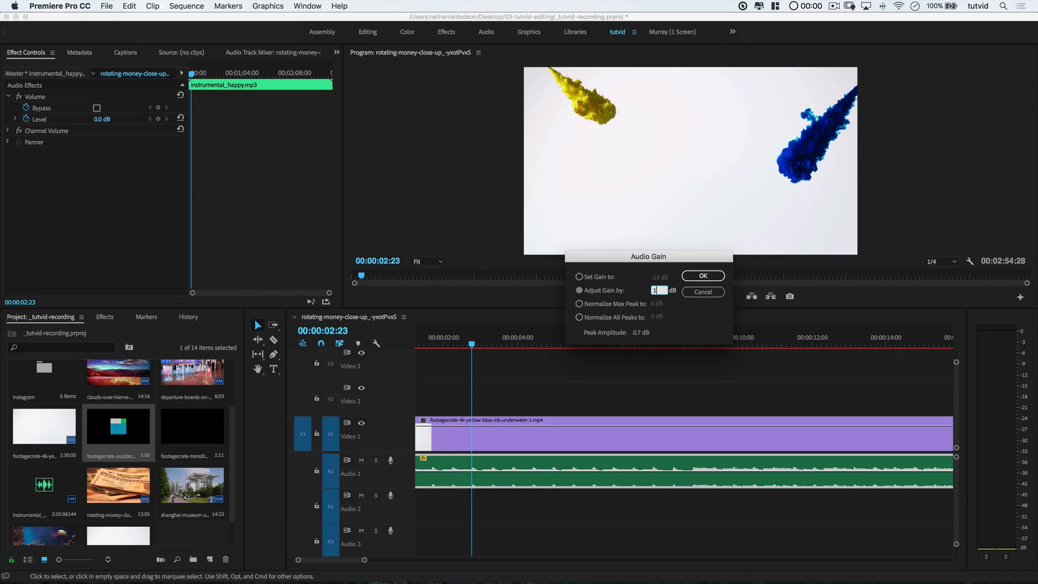
left_click(699, 279)
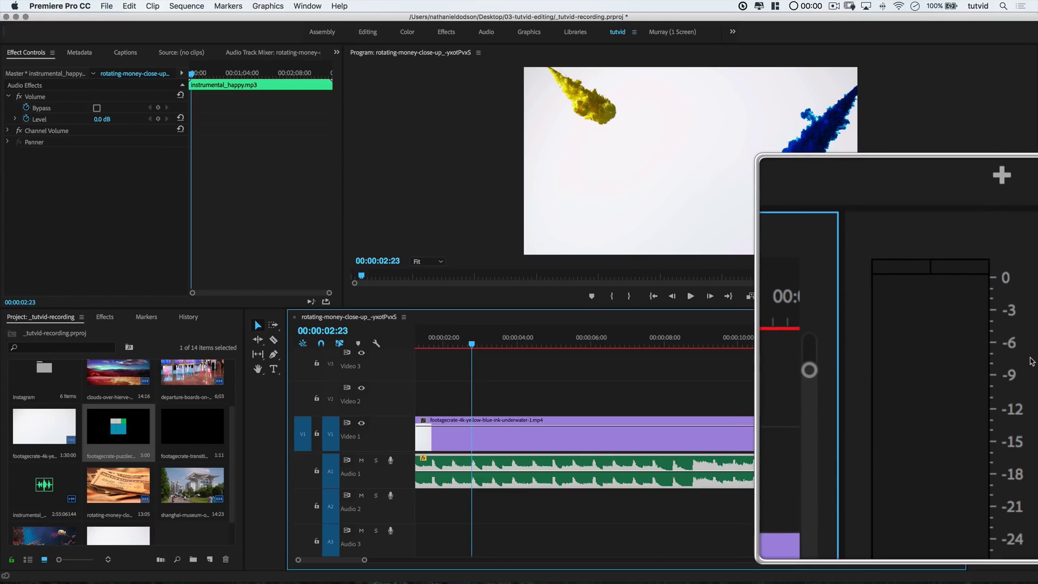
Play the sequence to hear the louder music, with meter peaks around -6 dB.
key("space")
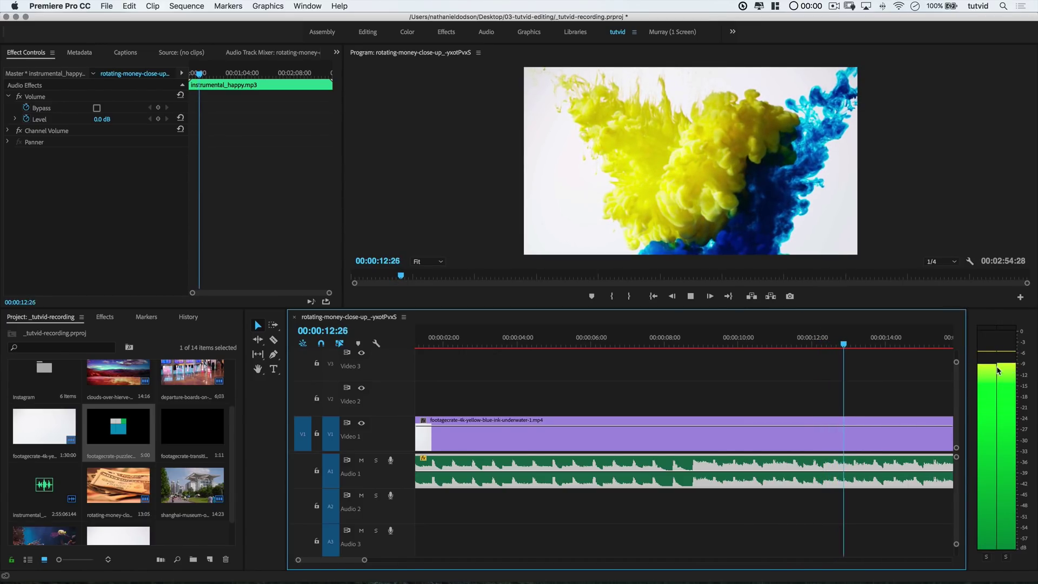
key("minus")
key("minus")
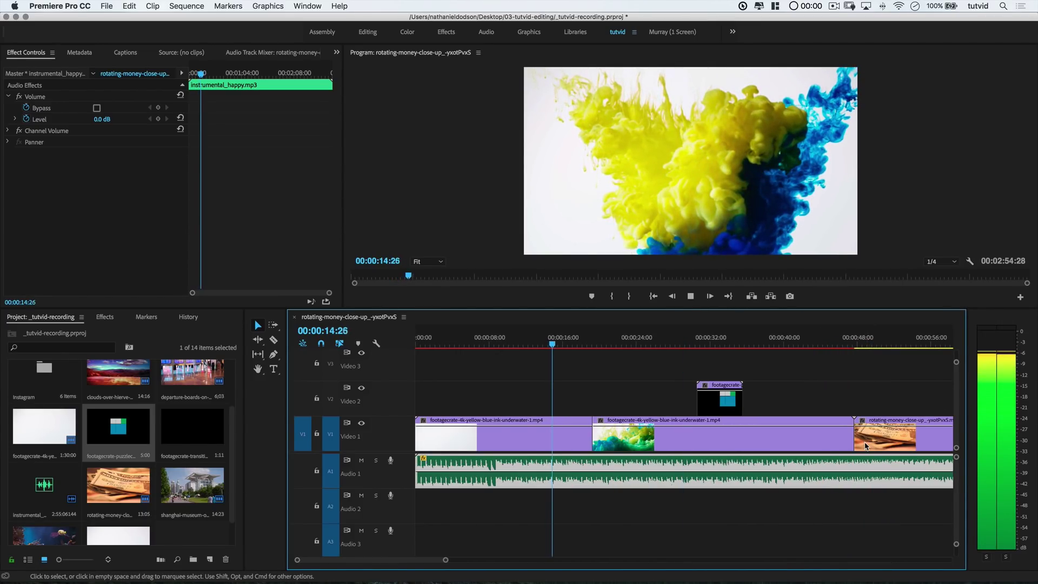